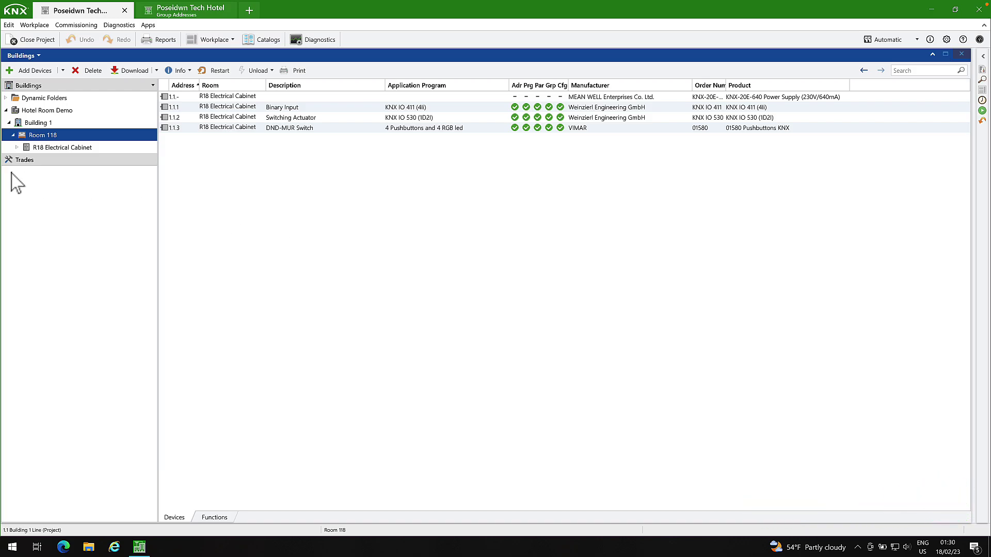
Review the power supply, Binary Input, Switching Actuator and DND-MUR Switch devices in Room 118's R18 Electrical Cabinet.
{"action": "left_click", "coordinate": [41, 151]}
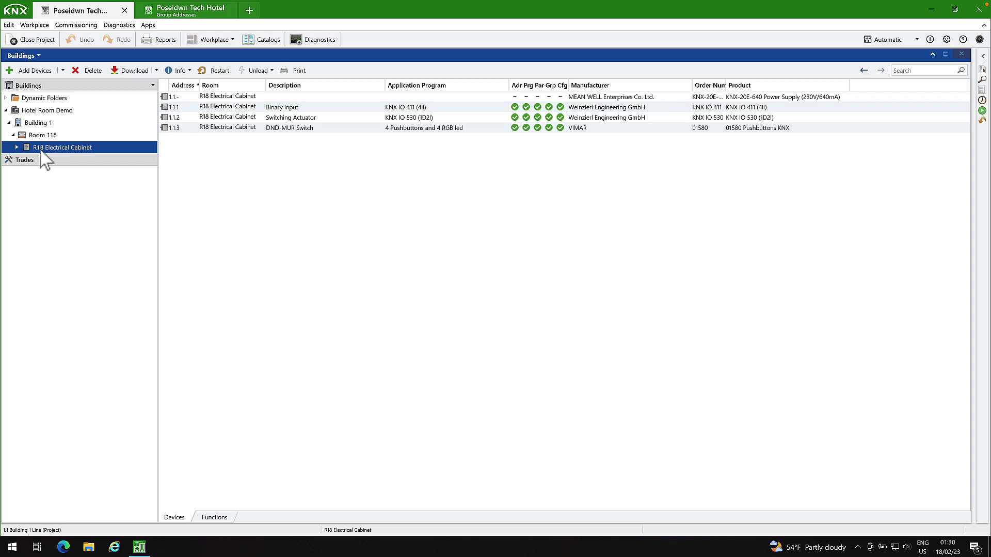
{"action": "left_click", "coordinate": [275, 98]}
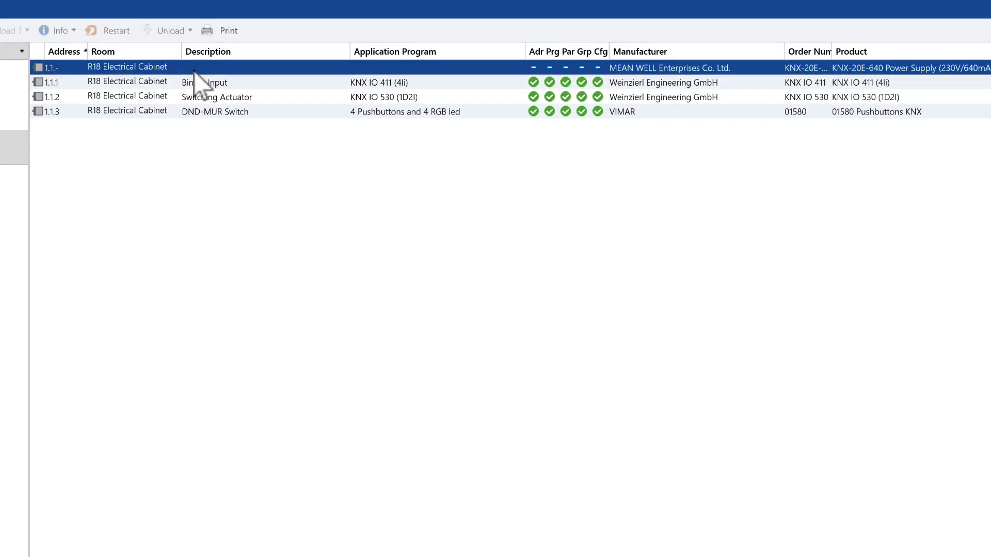
{"action": "left_click", "coordinate": [277, 83]}
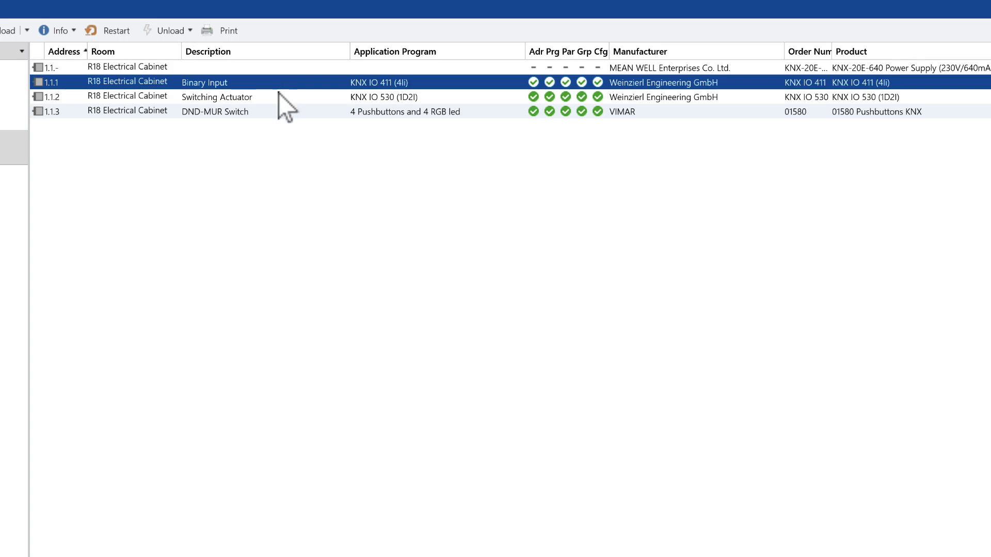
{"action": "left_click", "coordinate": [279, 97]}
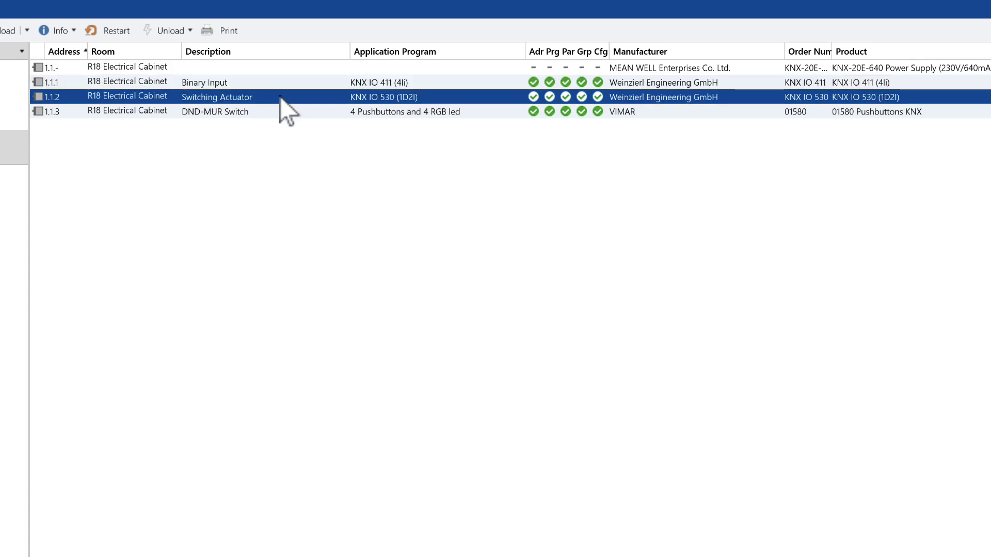
{"action": "left_click", "coordinate": [274, 114]}
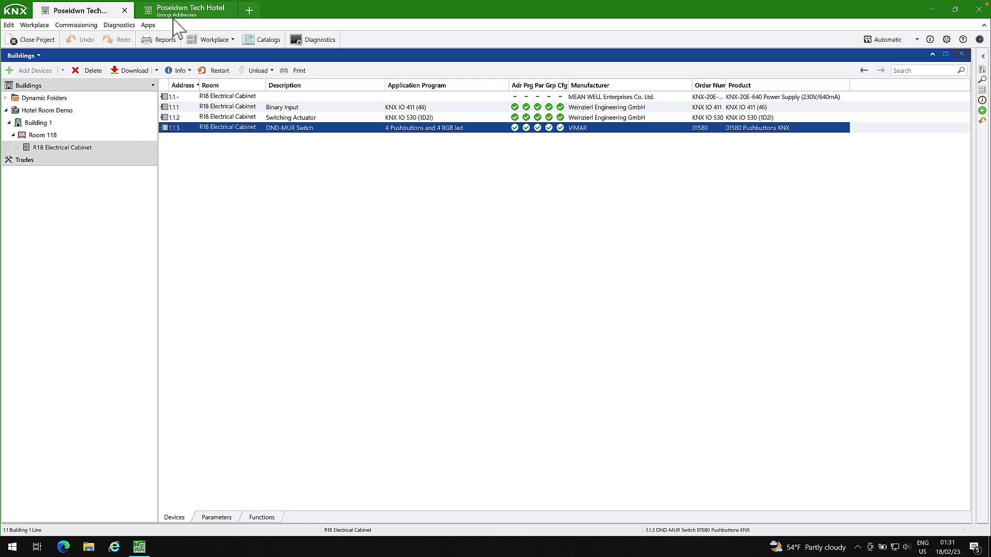
Examine the DoorBell, Presence, DND and MUR group addresses, with their status addresses, in the project's group address list.
{"action": "left_click", "coordinate": [175, 14]}
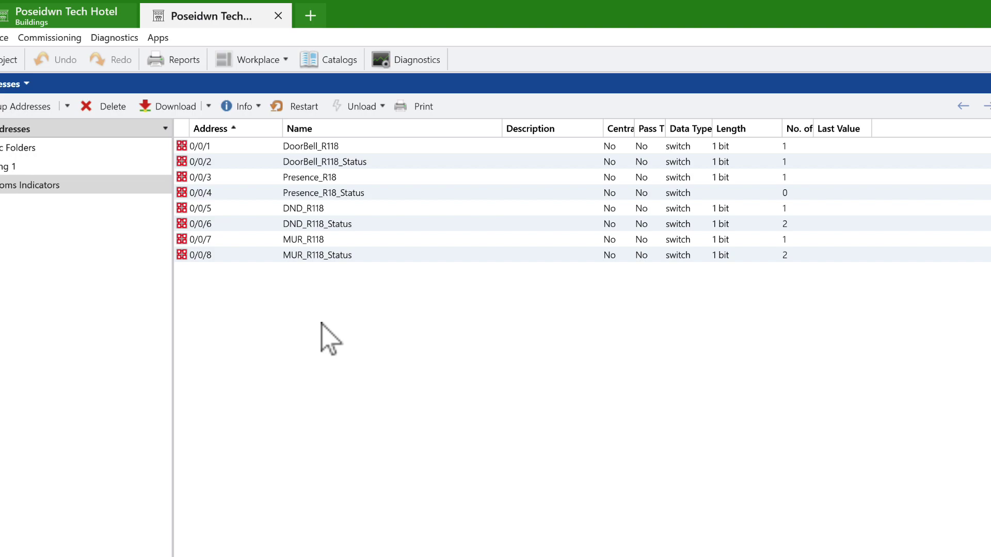
{"action": "left_click", "coordinate": [385, 149]}
{"action": "left_click", "coordinate": [382, 163]}
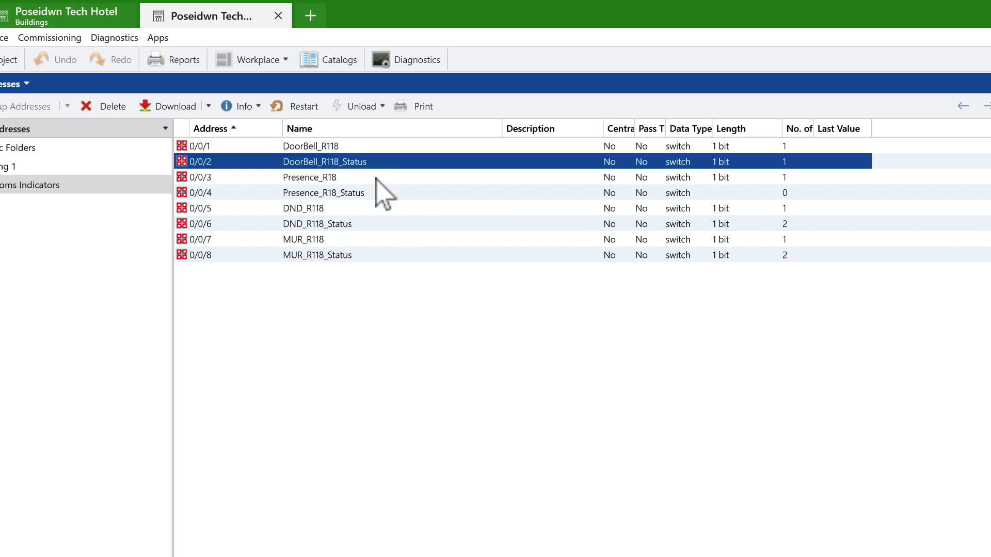
{"action": "left_click", "coordinate": [376, 178]}
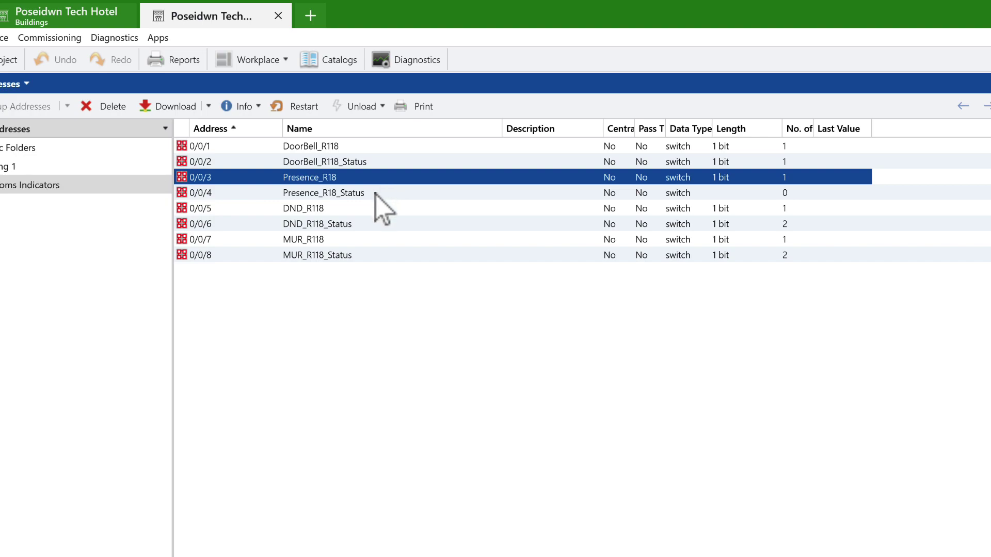
{"action": "left_click", "coordinate": [378, 195]}
{"action": "left_click", "coordinate": [367, 209]}
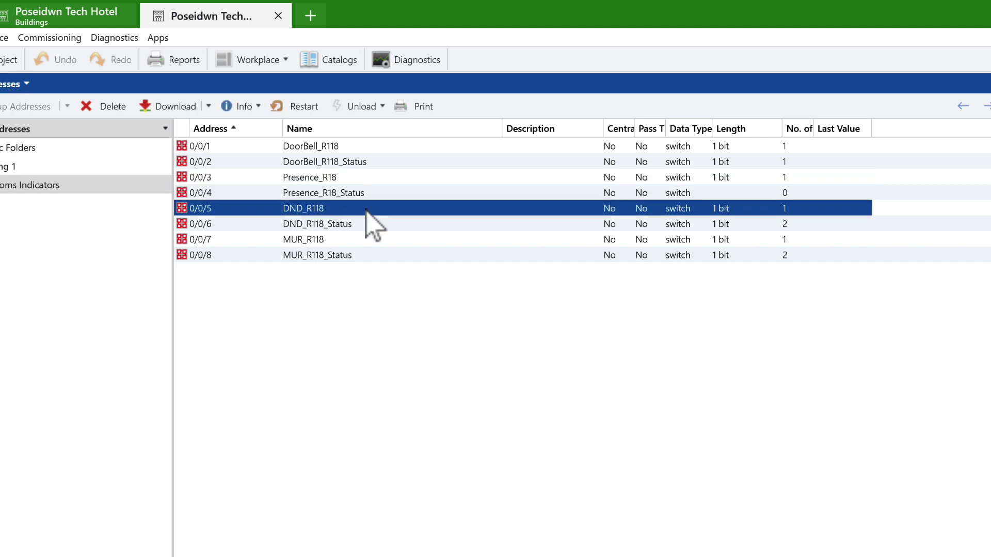
{"action": "left_click", "coordinate": [367, 224]}
{"action": "left_click", "coordinate": [360, 240]}
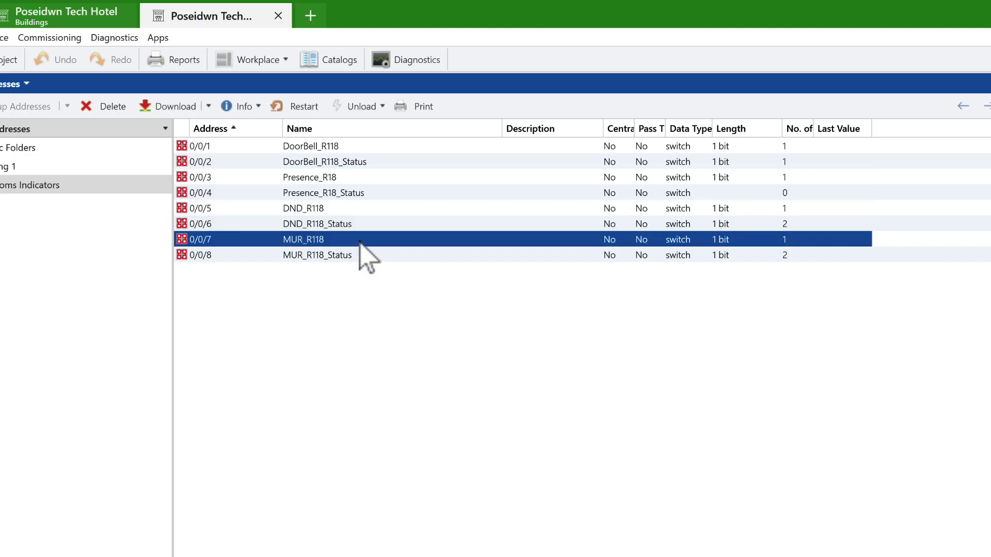
{"action": "left_click", "coordinate": [364, 254]}
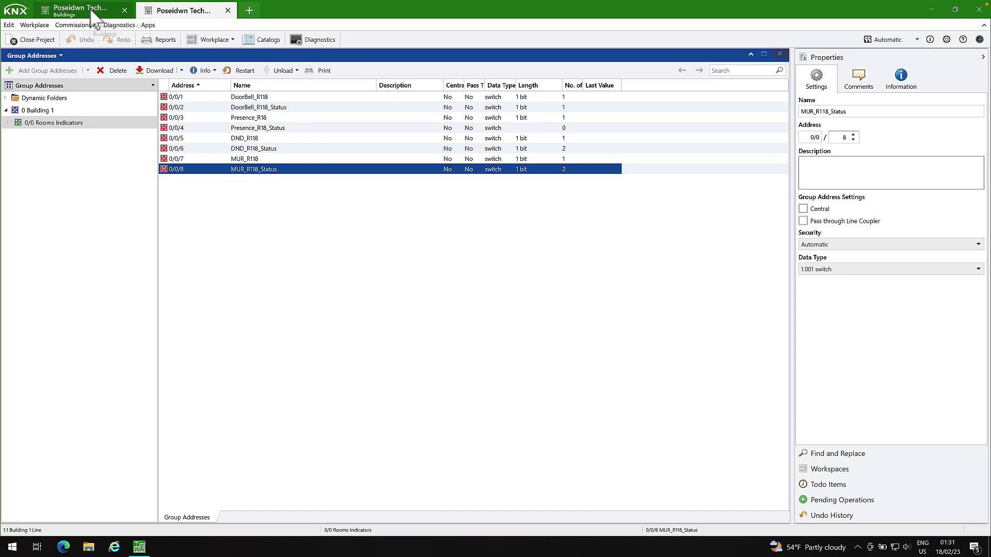
Return to the building view and inspect the general Channel A: Input 1 parameters of Binary Input 1.1.1 in the R18 Electrical Cabinet.
{"action": "left_click", "coordinate": [82, 11]}
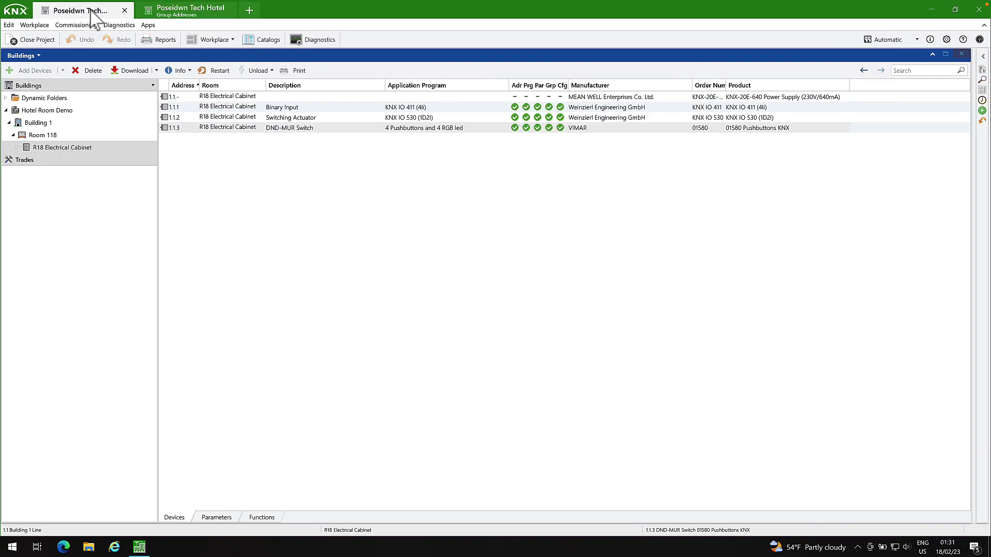
{"action": "left_click", "coordinate": [17, 148]}
{"action": "left_click", "coordinate": [82, 172]}
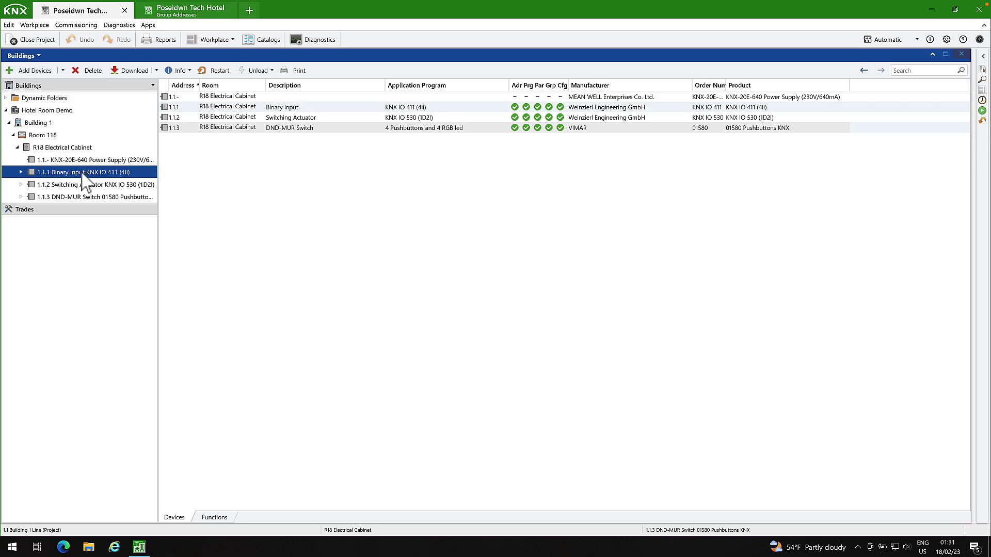
{"action": "left_click", "coordinate": [279, 517]}
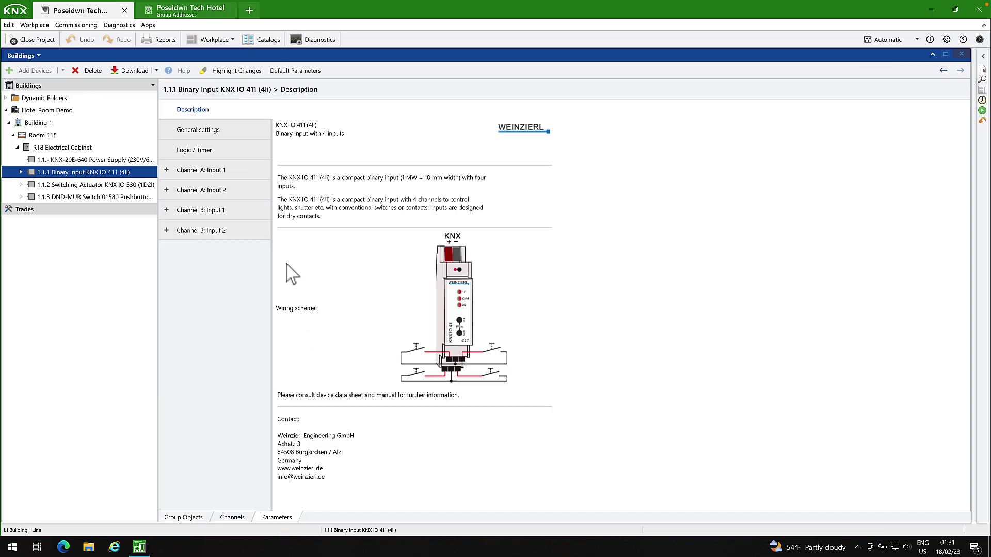
{"action": "left_click", "coordinate": [227, 172]}
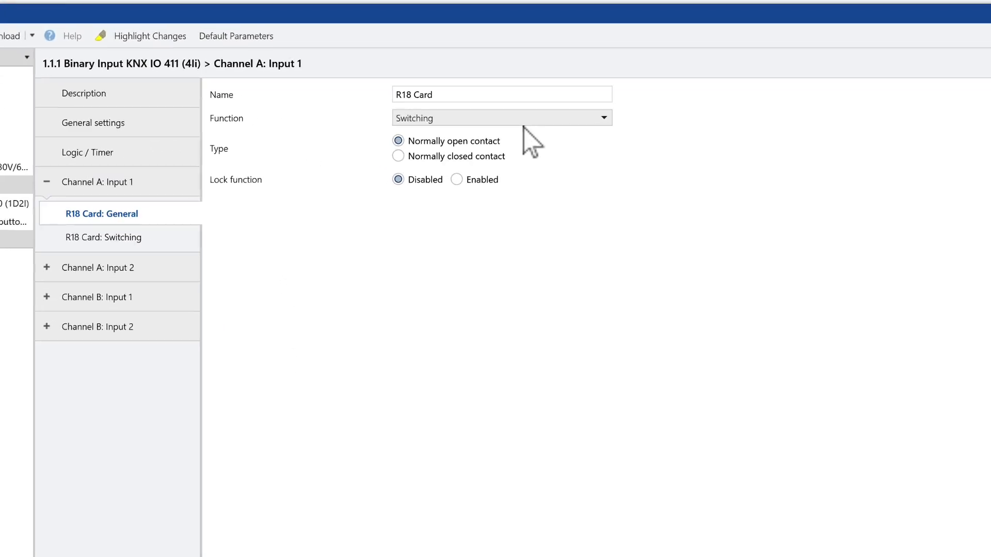
{"action": "left_click", "coordinate": [496, 129]}
{"action": "left_click", "coordinate": [528, 123]}
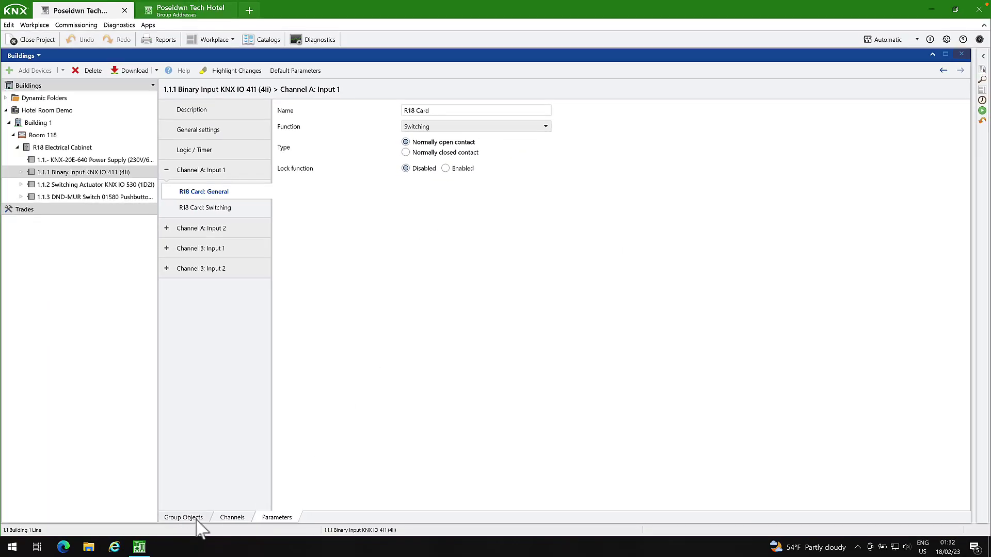
Check the group objects and linked group addresses of the Binary Input and of Switching Actuator 1.1.2.
{"action": "left_click", "coordinate": [194, 518]}
{"action": "left_click", "coordinate": [510, 138]}
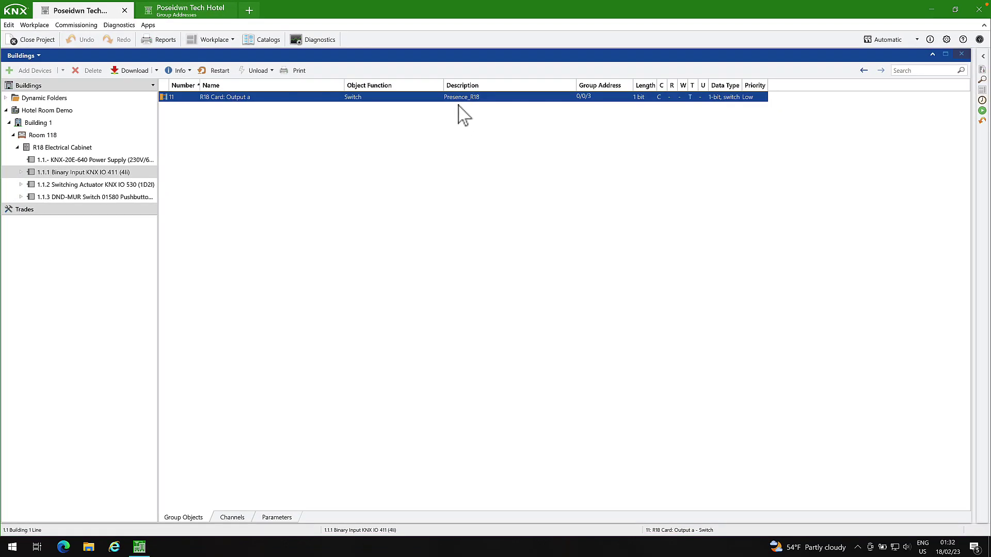
{"action": "left_click", "coordinate": [134, 185]}
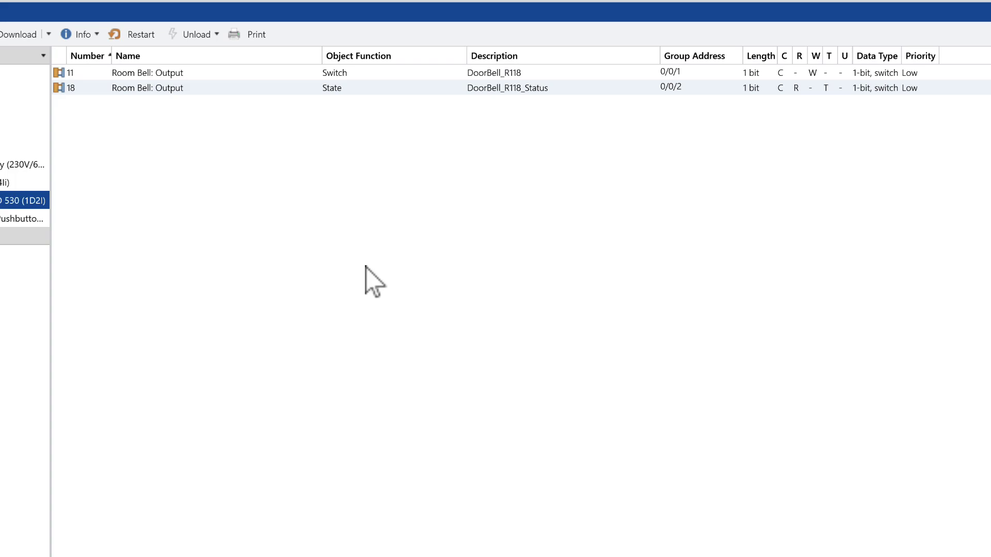
{"action": "left_click", "coordinate": [568, 73]}
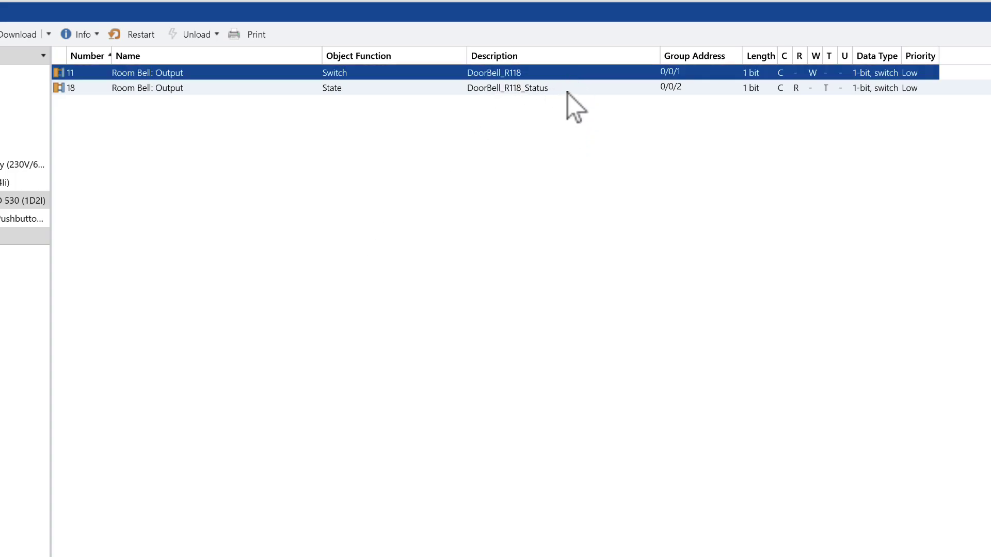
{"action": "left_click", "coordinate": [567, 91]}
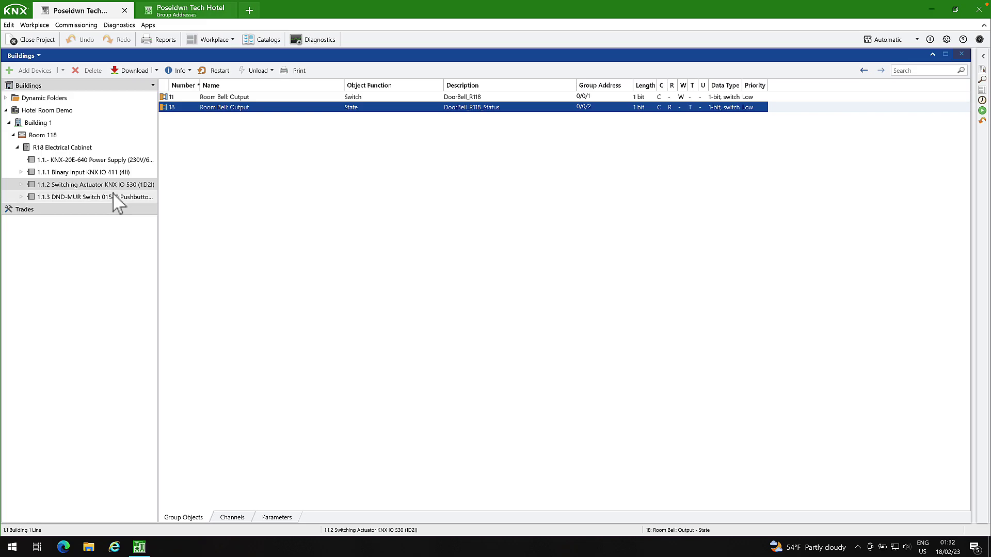
Inspect the Left Keys parameters of DND-MUR Switch 1.1.3, including the short press function options of the upper key.
{"action": "left_click", "coordinate": [115, 198]}
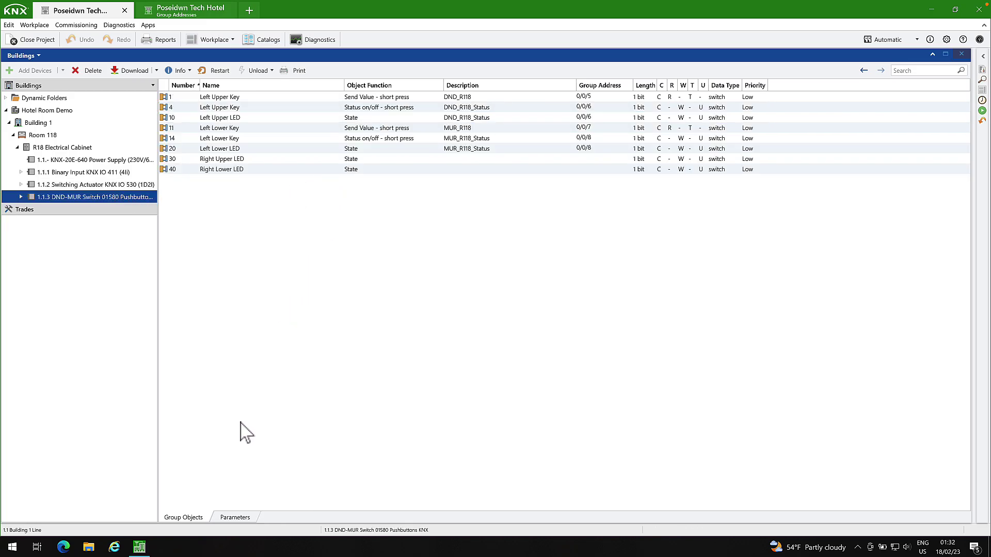
{"action": "left_click", "coordinate": [240, 516]}
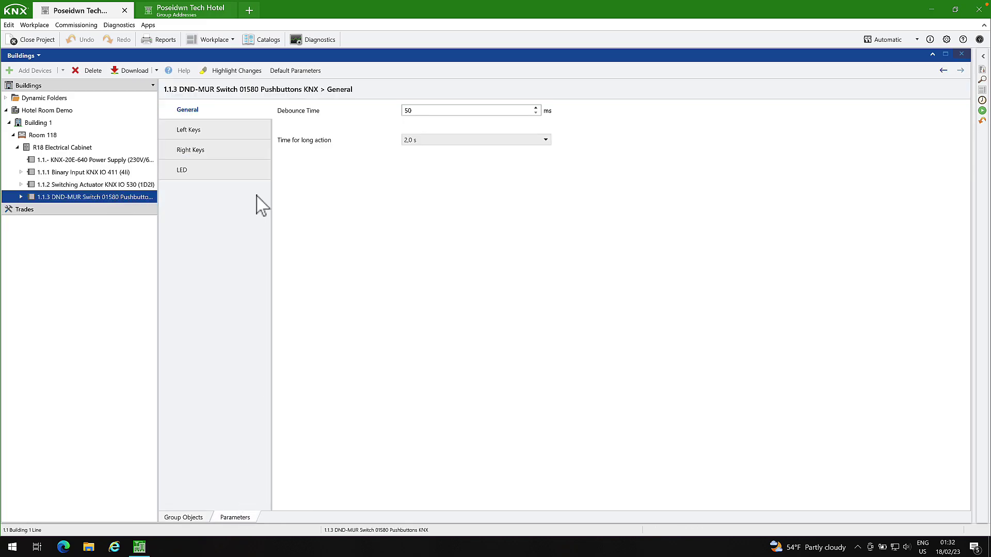
{"action": "left_click", "coordinate": [257, 131]}
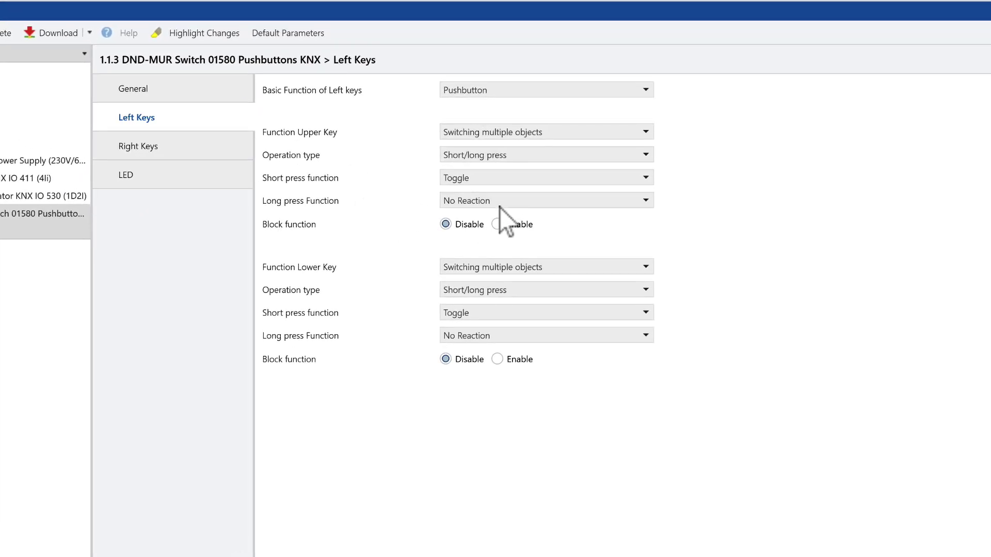
{"action": "left_click", "coordinate": [501, 177]}
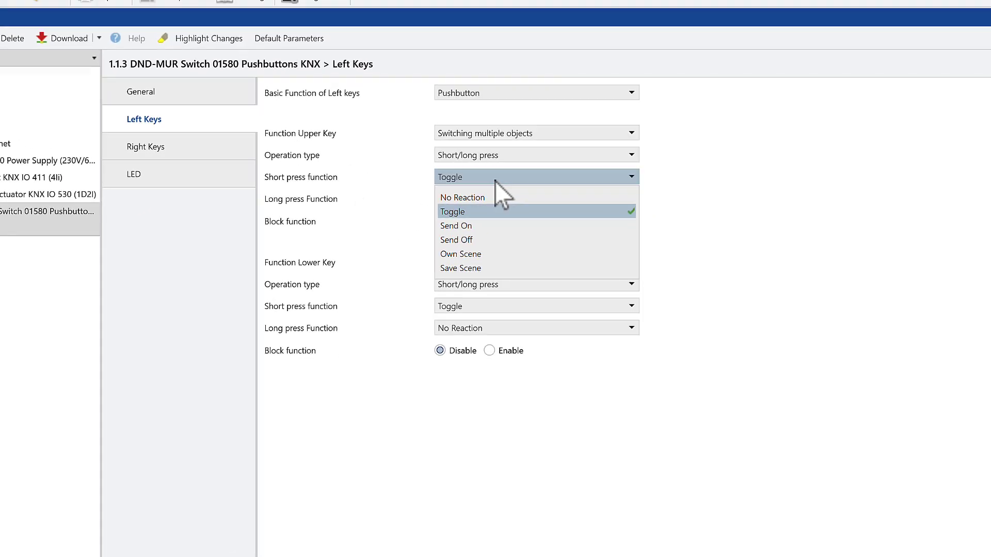
{"action": "left_click", "coordinate": [500, 177]}
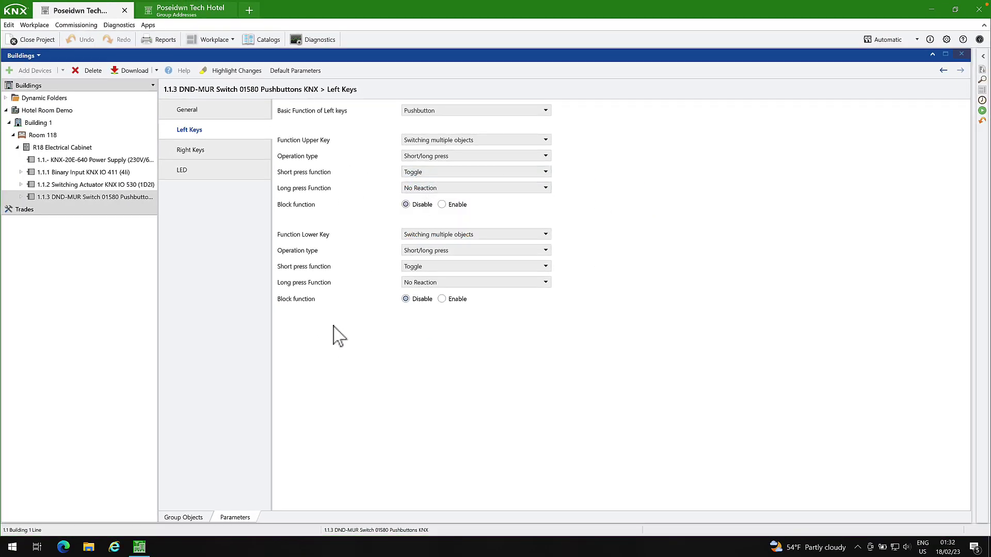
Examine which DND and MUR group addresses are linked to the left key and left LED group objects of DND-MUR Switch 1.1.3.
{"action": "left_click", "coordinate": [181, 518]}
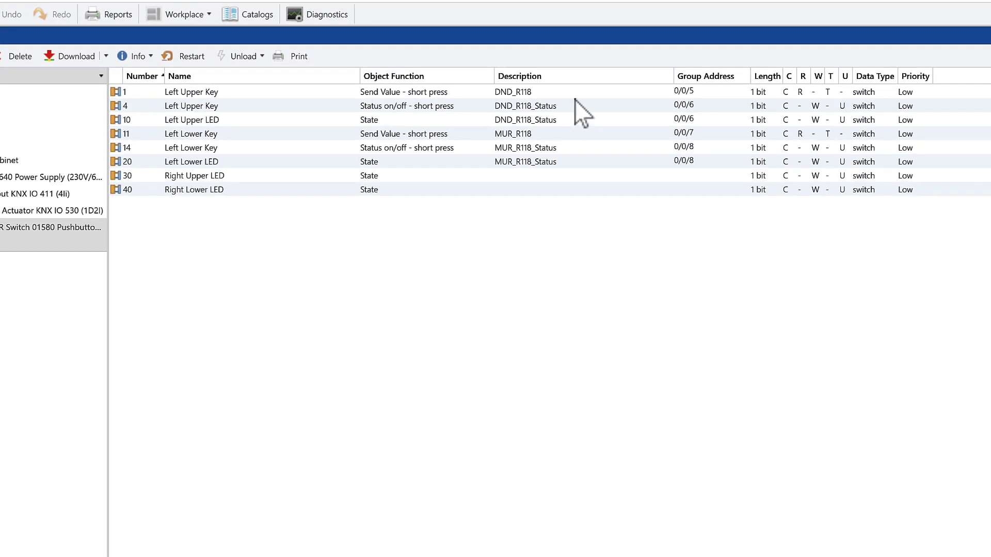
{"action": "left_click", "coordinate": [504, 100]}
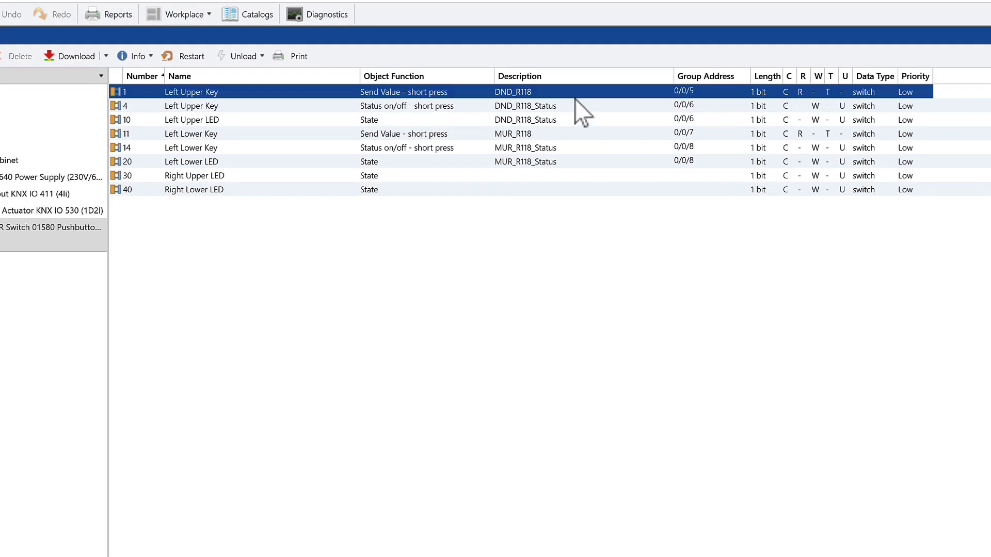
{"action": "left_click", "coordinate": [568, 134]}
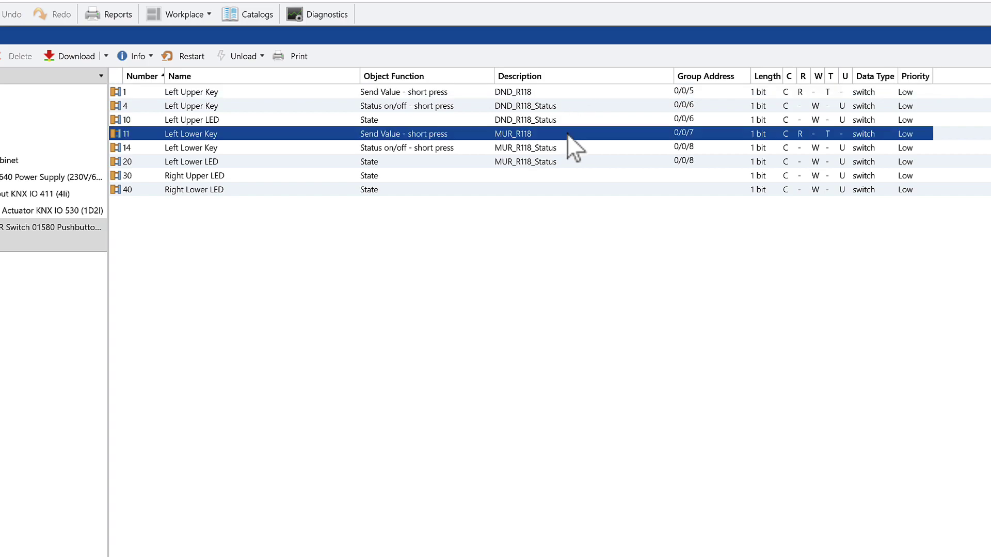
{"action": "left_click", "coordinate": [548, 107]}
{"action": "left_click", "coordinate": [546, 110]}
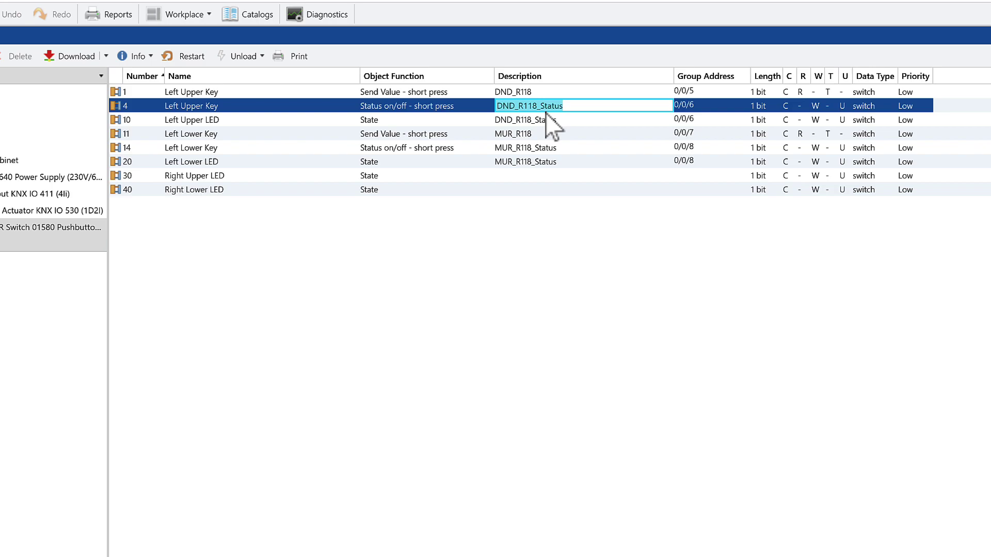
{"action": "left_click", "coordinate": [552, 118]}
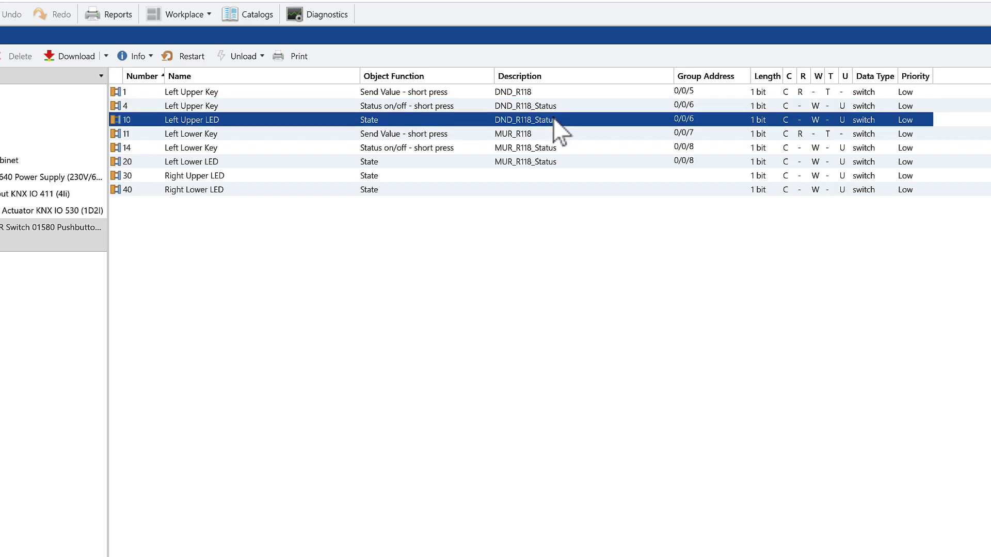
{"action": "left_click", "coordinate": [558, 149]}
{"action": "left_click", "coordinate": [562, 162]}
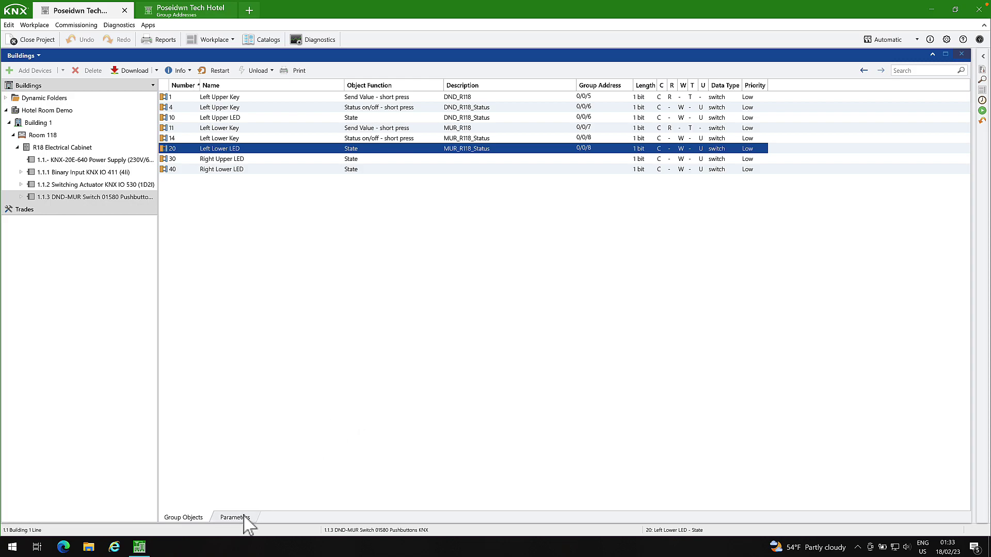
Inspect the LED parameters of DND-MUR Switch 1.1.3, including the colour options for the left upper LED.
{"action": "left_click", "coordinate": [238, 517]}
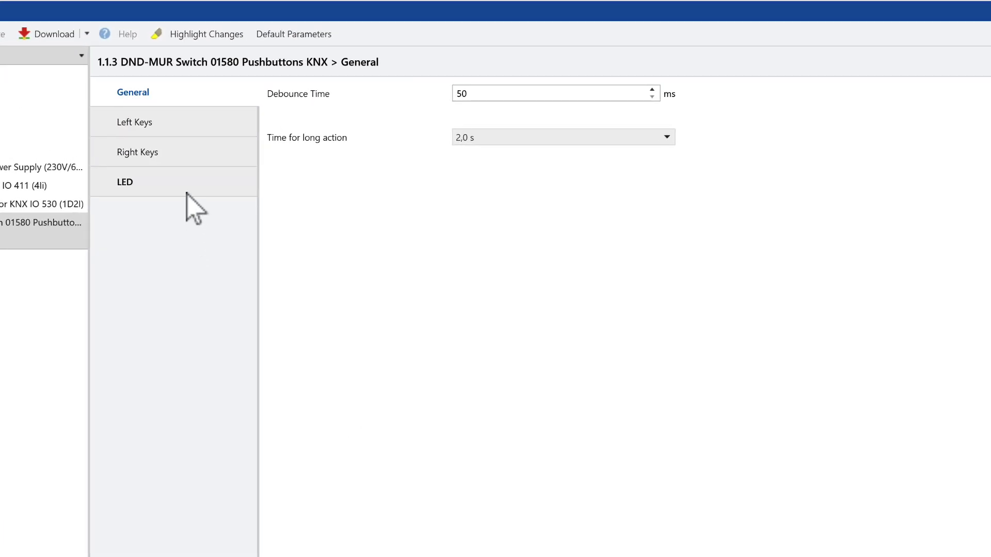
{"action": "left_click", "coordinate": [187, 193]}
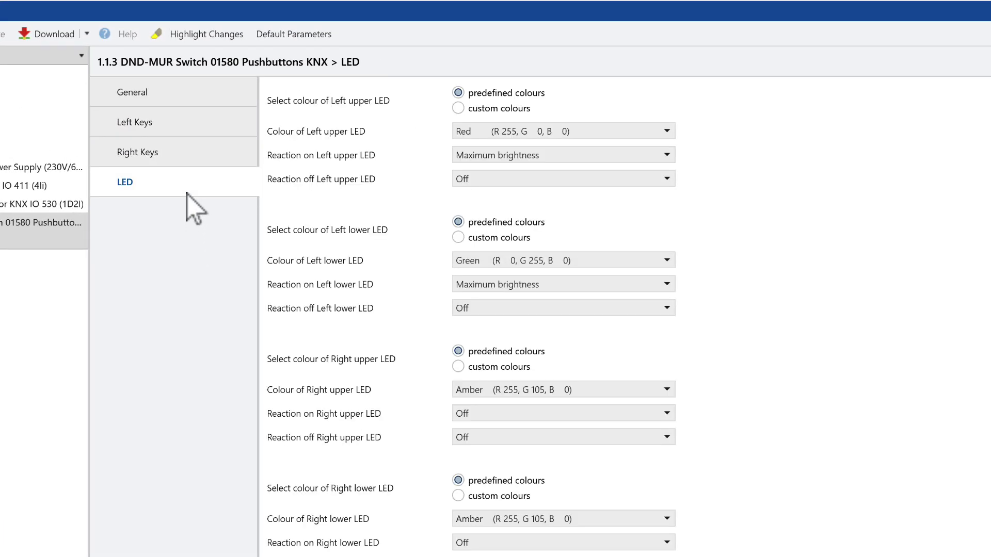
{"action": "left_click", "coordinate": [588, 132]}
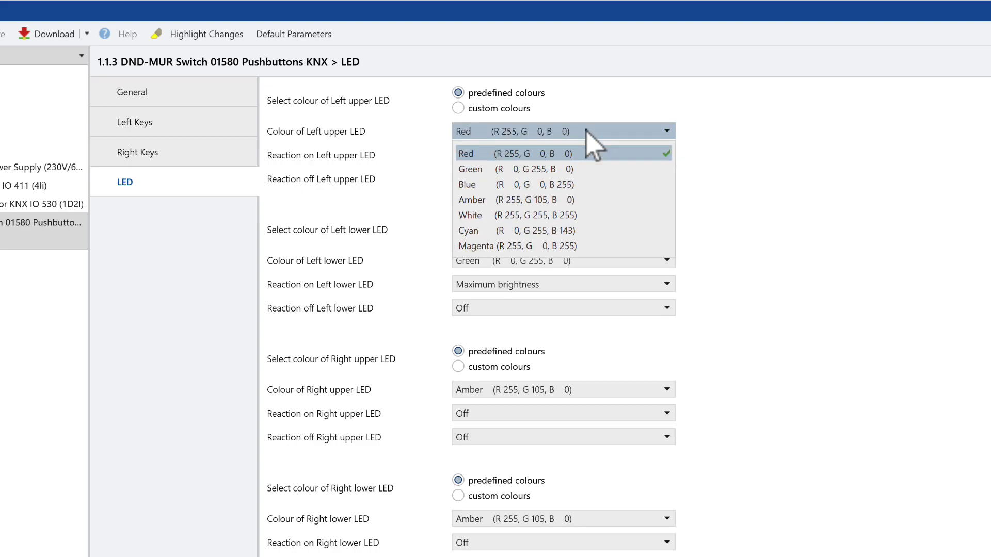
{"action": "left_click", "coordinate": [694, 139]}
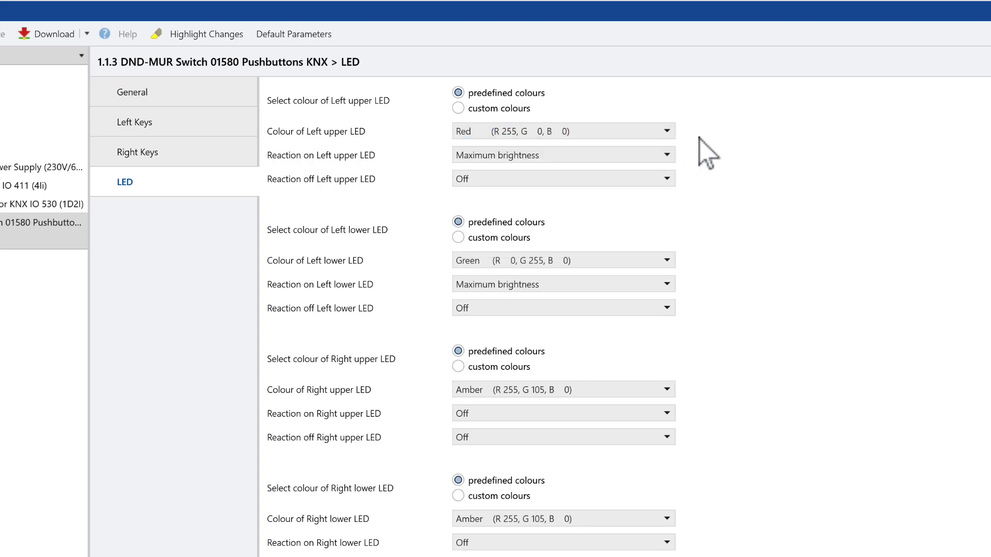
Inspect the colour options for the left lower LED of DND-MUR Switch 1.1.3, keeping Green, and return to the switch's group objects.
{"action": "left_click", "coordinate": [575, 261]}
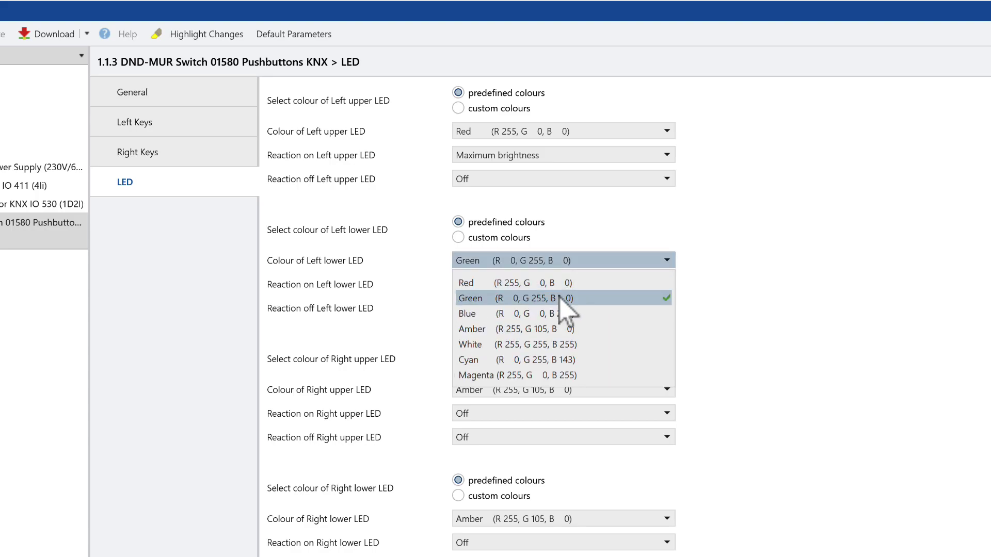
{"action": "left_click", "coordinate": [558, 297]}
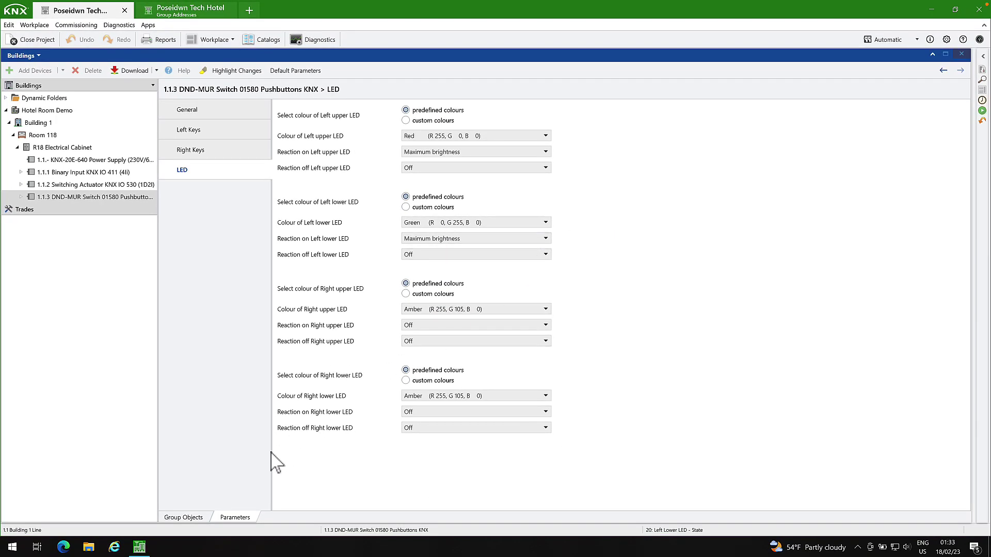
{"action": "left_click", "coordinate": [201, 517]}
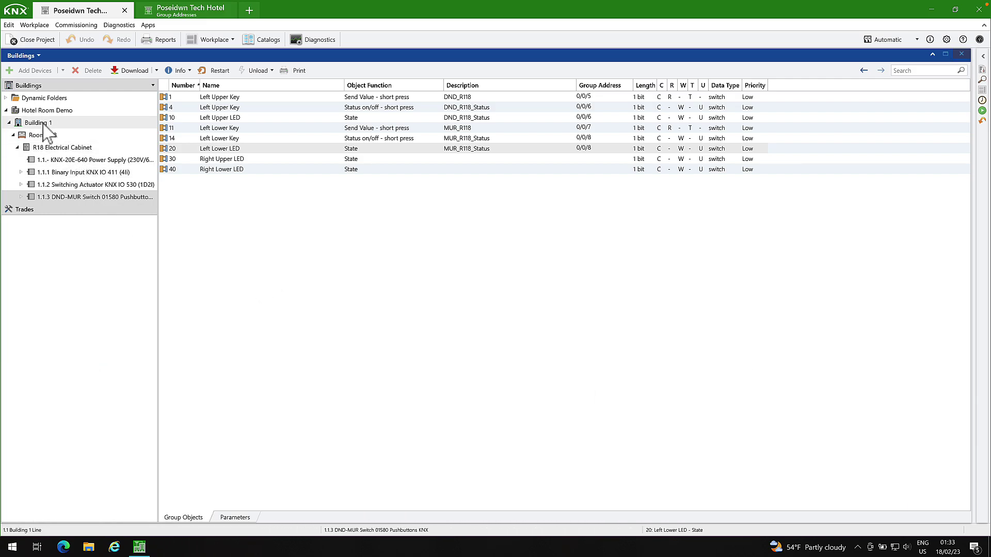
Add the EAE DND/MUR device from the product catalog to Room 118 and close the catalog.
{"action": "left_click", "coordinate": [44, 135]}
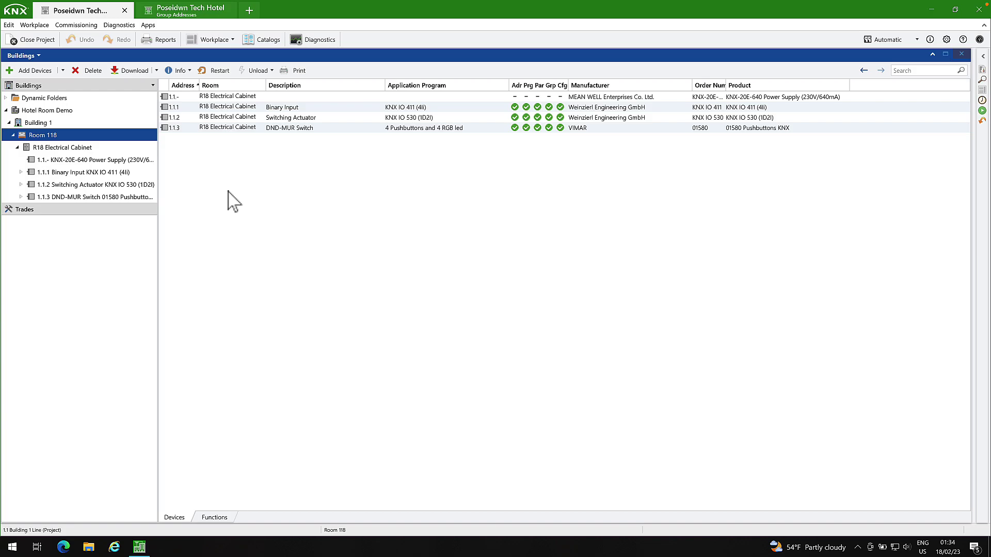
{"action": "left_click", "coordinate": [263, 44]}
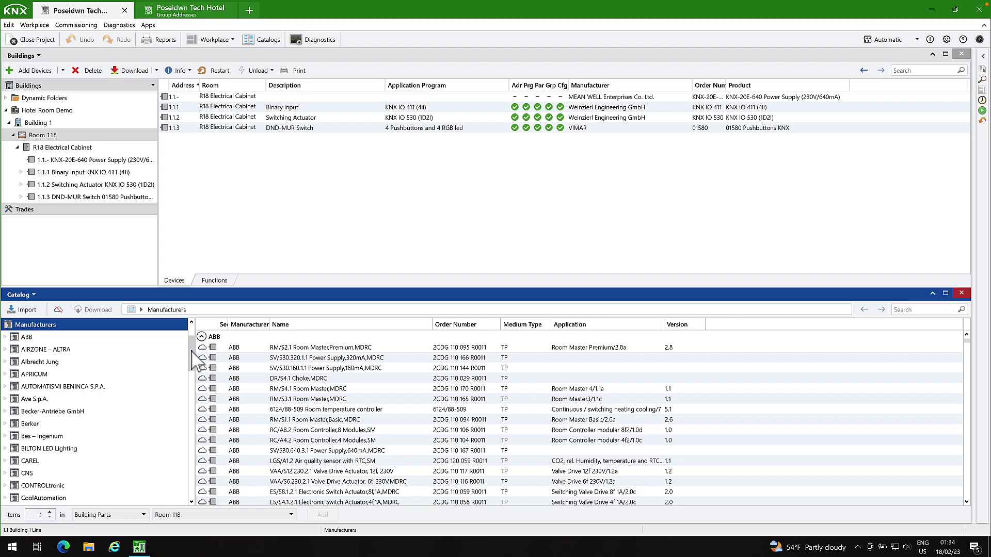
{"action": "left_click_drag", "start_coordinate": [191, 351], "coordinate": [190, 377]}
{"action": "left_click", "coordinate": [45, 441]}
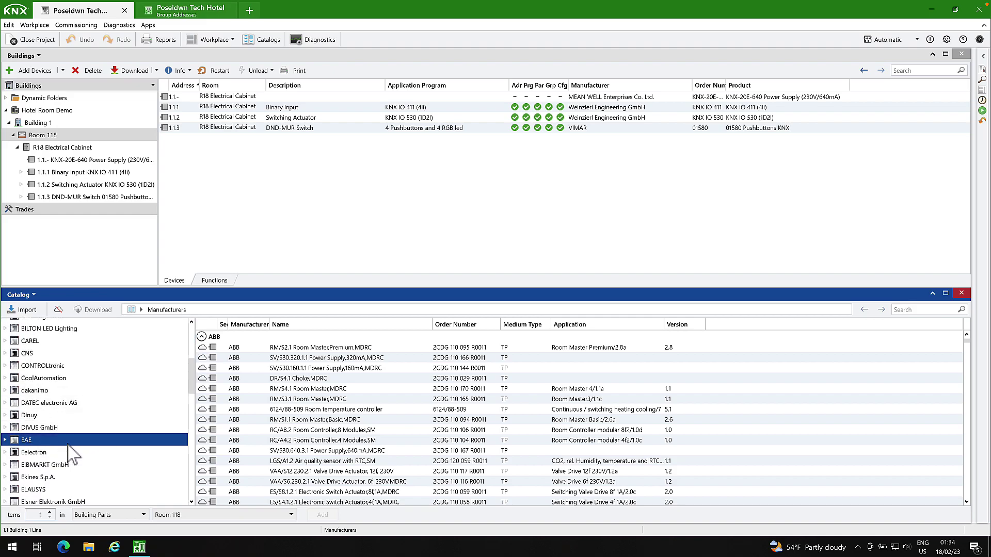
{"action": "left_click", "coordinate": [305, 440]}
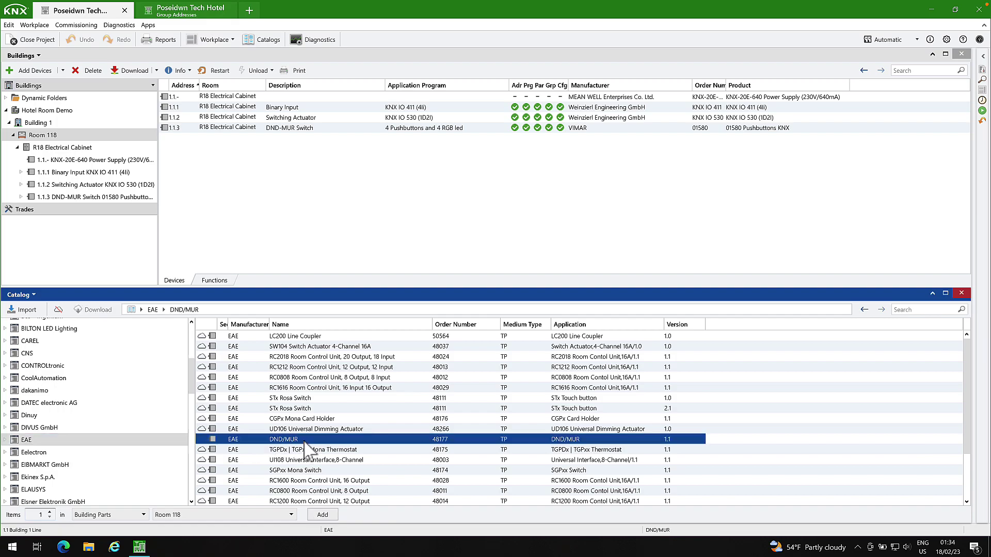
{"action": "left_click_drag", "start_coordinate": [305, 442], "coordinate": [353, 223]}
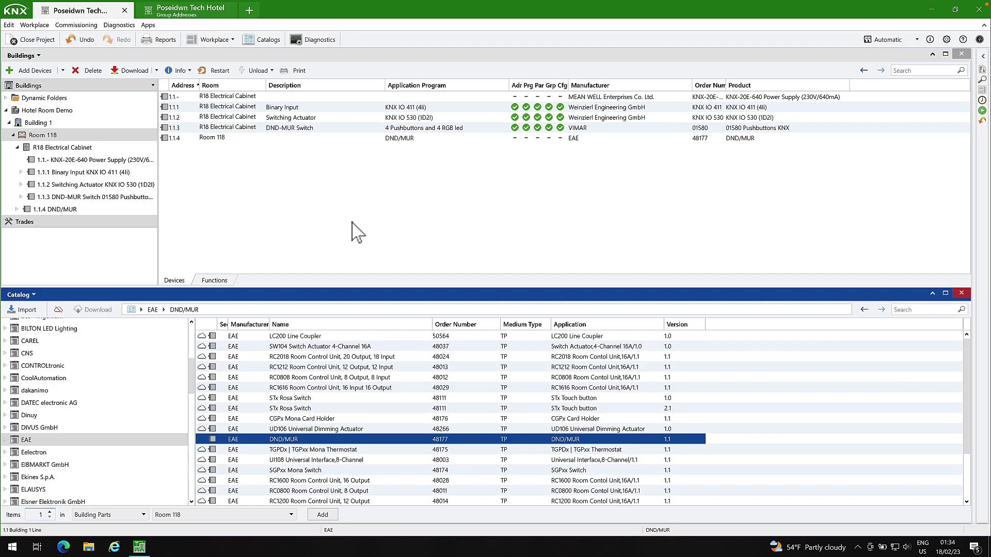
{"action": "left_click", "coordinate": [962, 293]}
Set the description of the new EAE DND/MUR device to DND-MUR Display.
{"action": "double_click", "coordinate": [279, 138]}
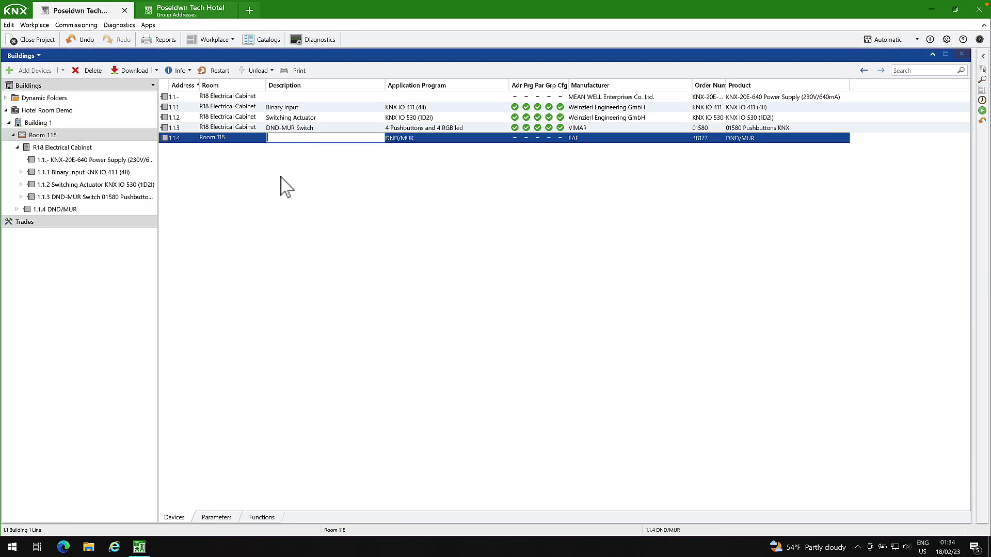
{"action": "type", "text": "DND-MUR Display"}
{"action": "key", "text": "Return"}
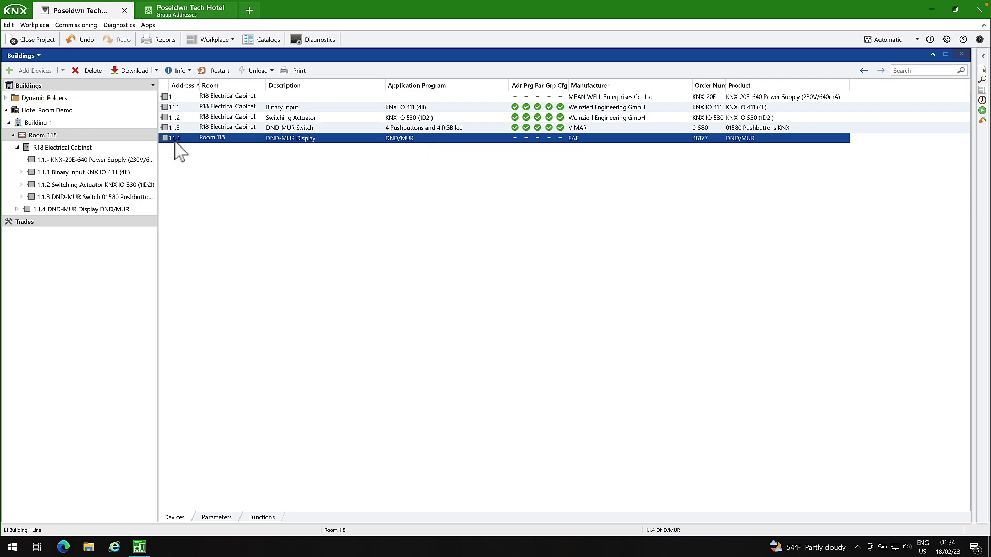
Examine the group objects and General parameters of the DND-MUR Display, including the Logo Color and Room No. Color options.
{"action": "key", "text": "Return"}
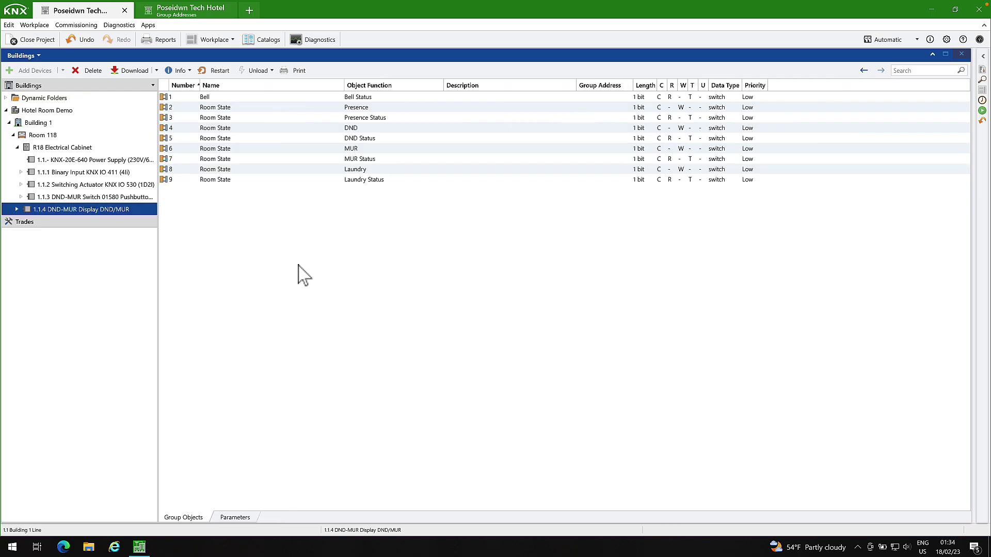
{"action": "left_click", "coordinate": [240, 517]}
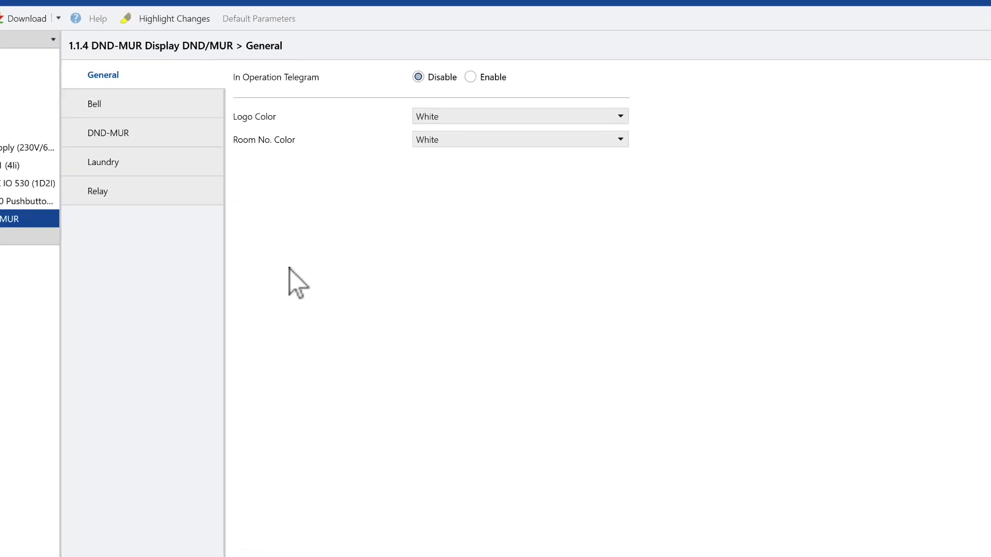
{"action": "left_click", "coordinate": [470, 122]}
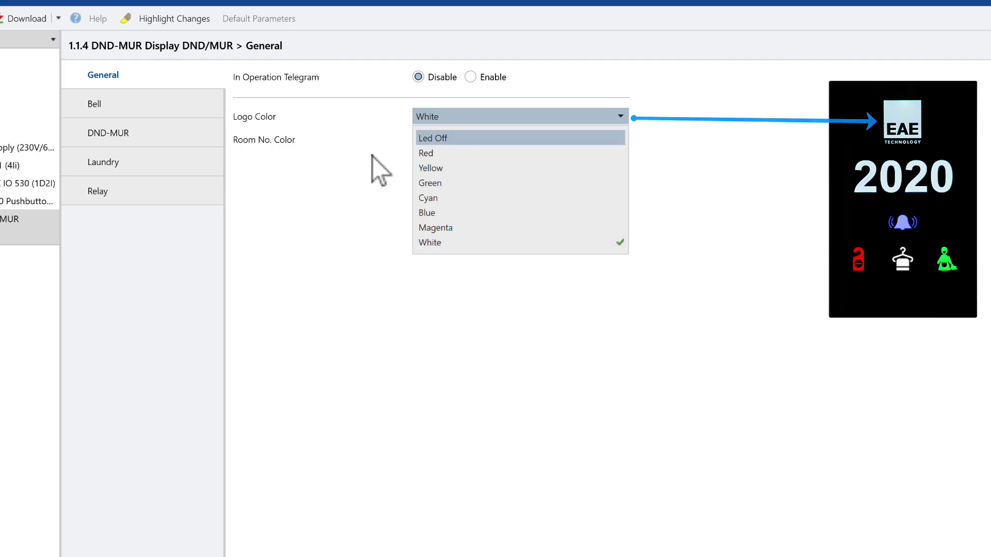
{"action": "left_click", "coordinate": [423, 145]}
{"action": "left_click", "coordinate": [429, 145]}
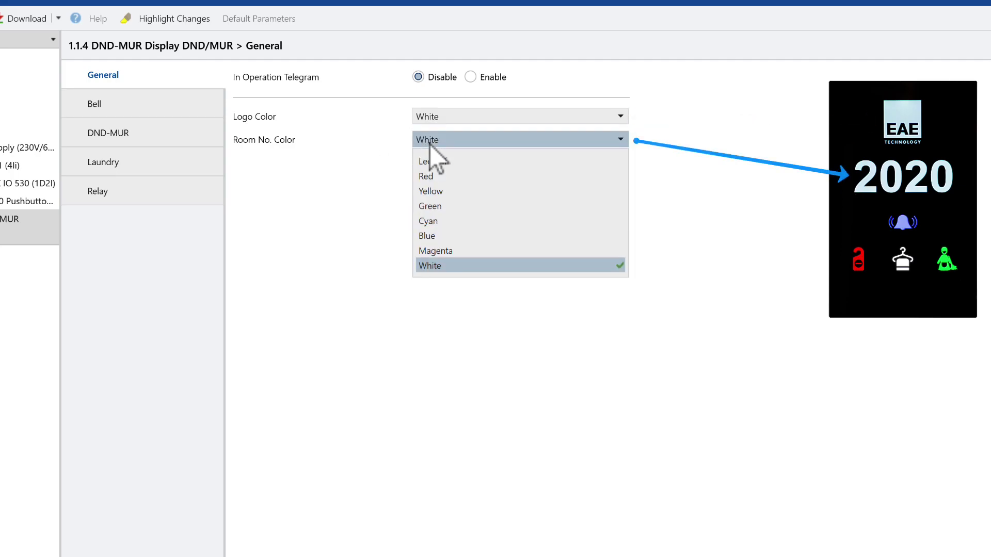
{"action": "left_click", "coordinate": [429, 144]}
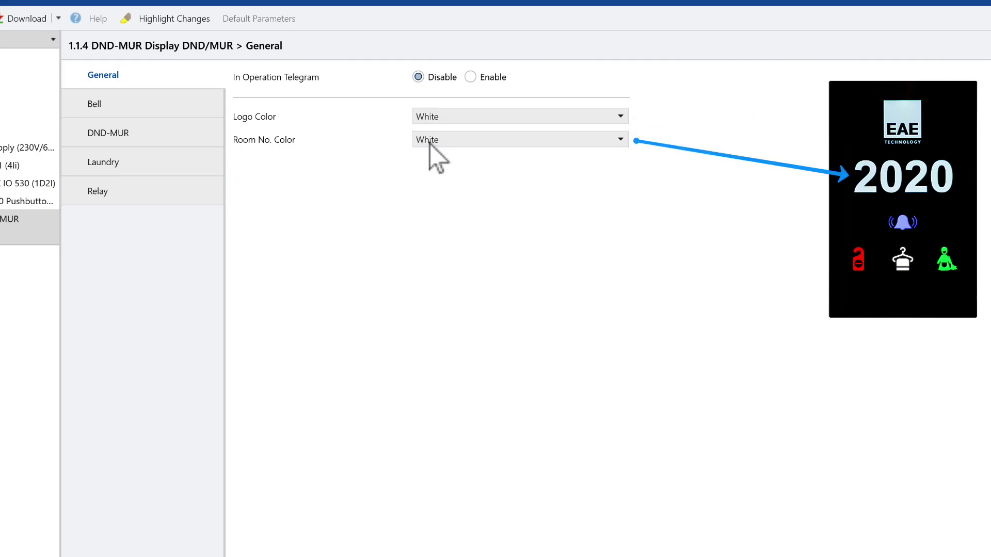
{"action": "left_click", "coordinate": [479, 118]}
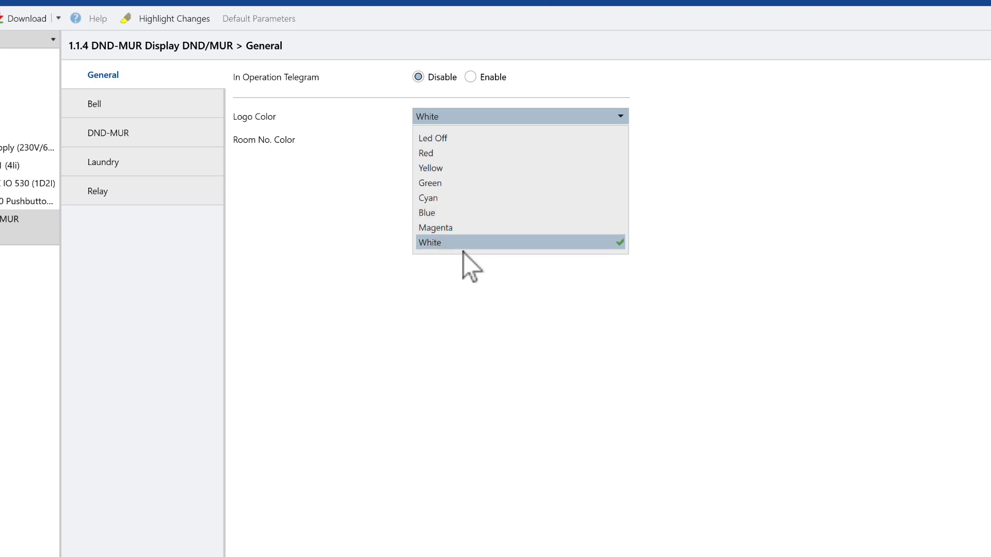
{"action": "left_click", "coordinate": [466, 292]}
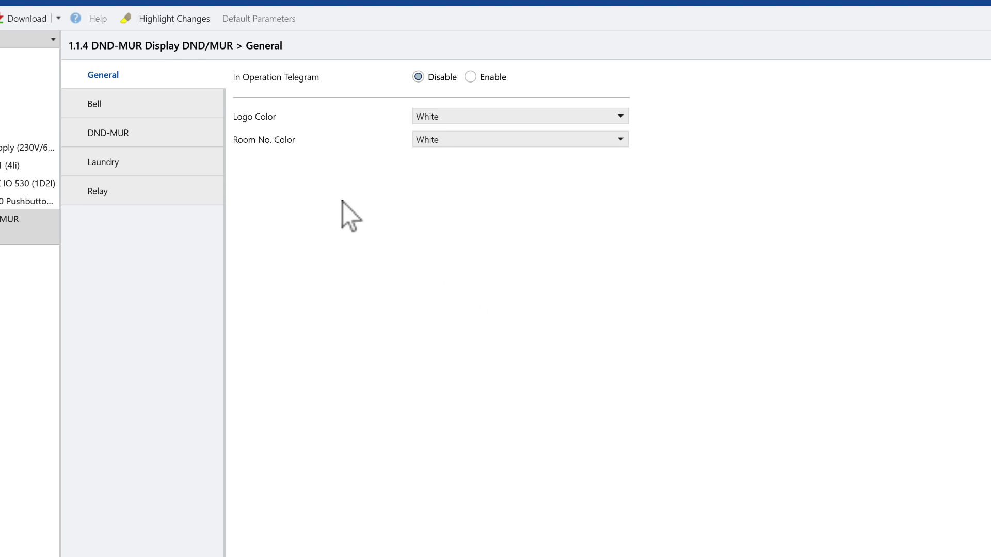
Try the display's bell button in Timing for Off Operation mode with a 10-second bell time, and return it to Normal (On-Off with Button).
{"action": "left_click", "coordinate": [123, 106]}
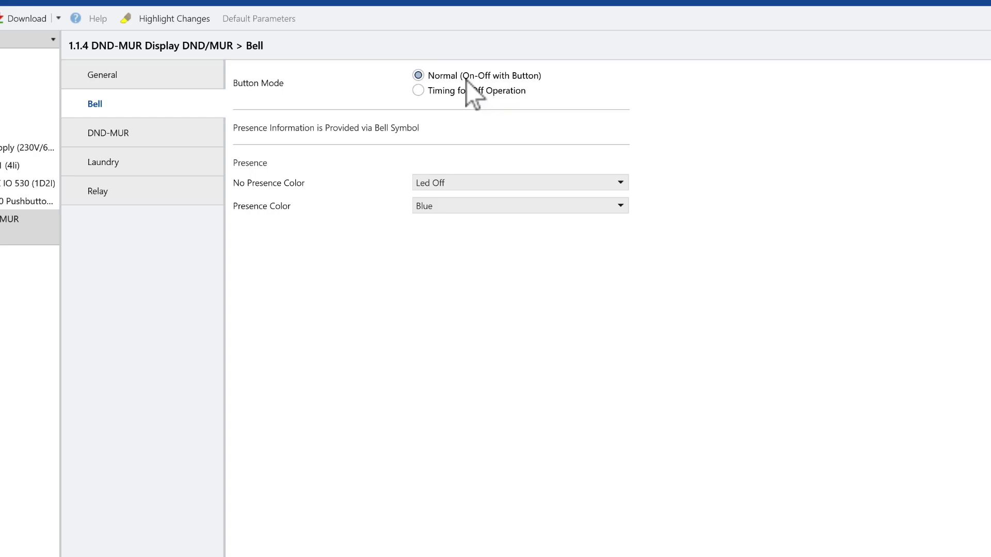
{"action": "left_click", "coordinate": [423, 93]}
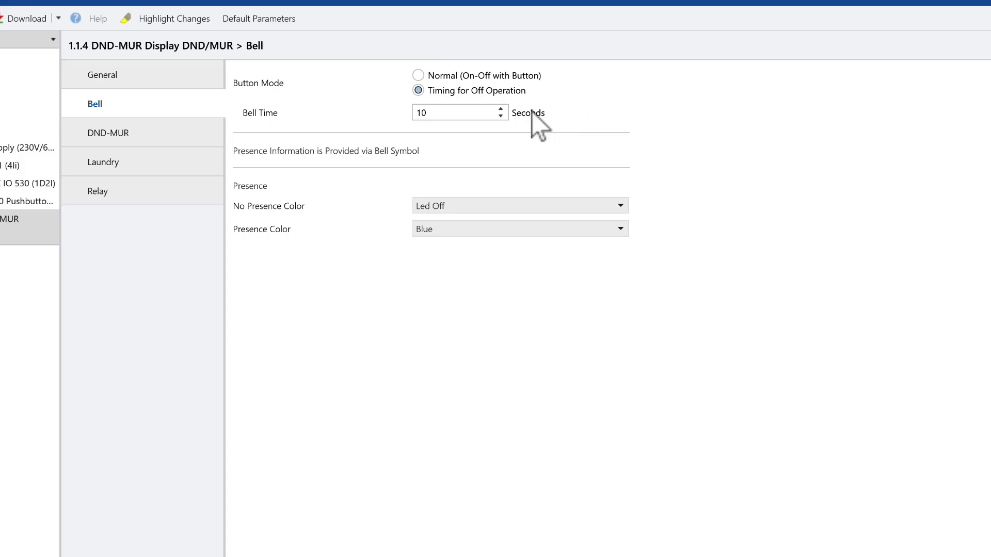
{"action": "double_click", "coordinate": [431, 113]}
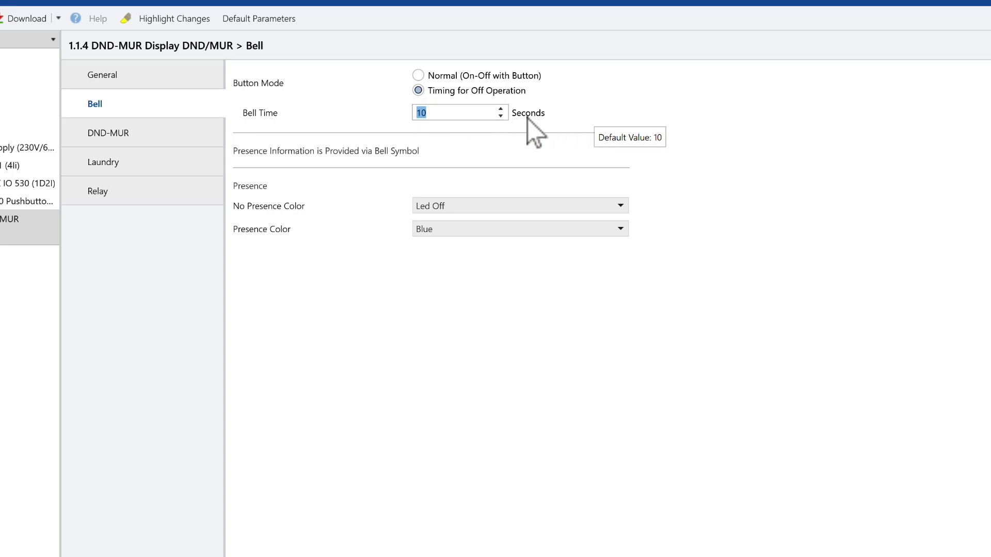
{"action": "type", "text": "7"}
{"action": "left_click", "coordinate": [501, 117]}
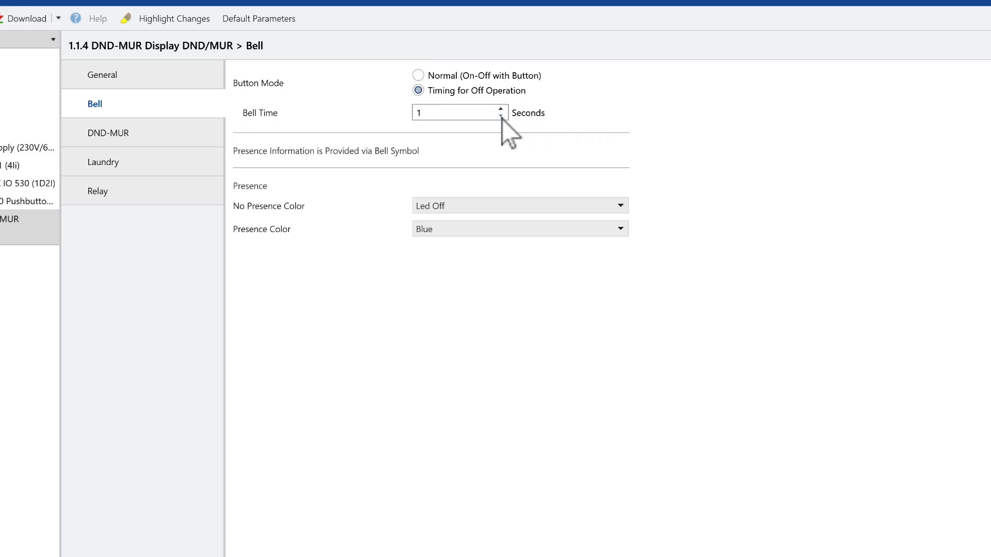
{"action": "left_click", "coordinate": [501, 110]}
{"action": "left_click", "coordinate": [500, 110]}
{"action": "left_click", "coordinate": [500, 110]}
{"action": "left_click", "coordinate": [500, 110]}
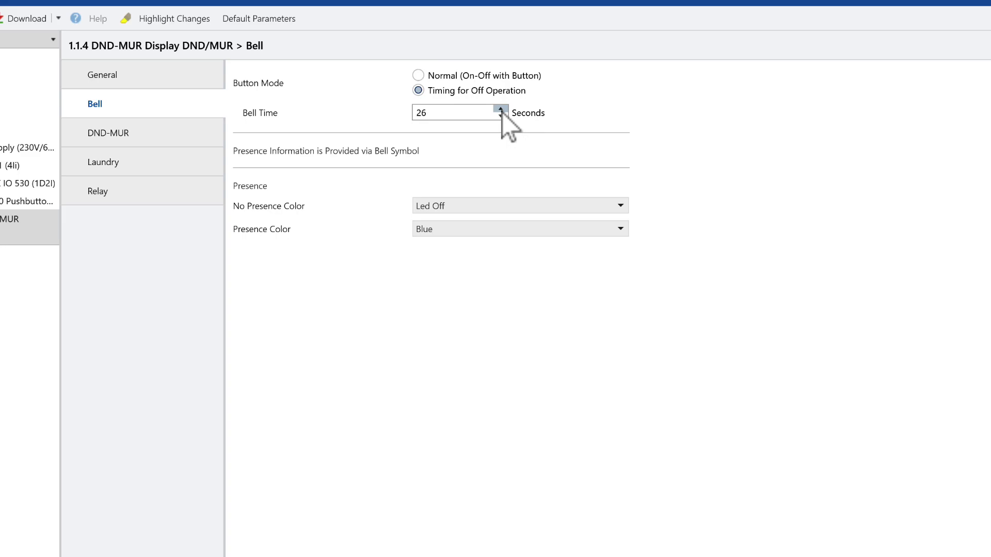
{"action": "double_click", "coordinate": [484, 113]}
{"action": "type", "text": "10"}
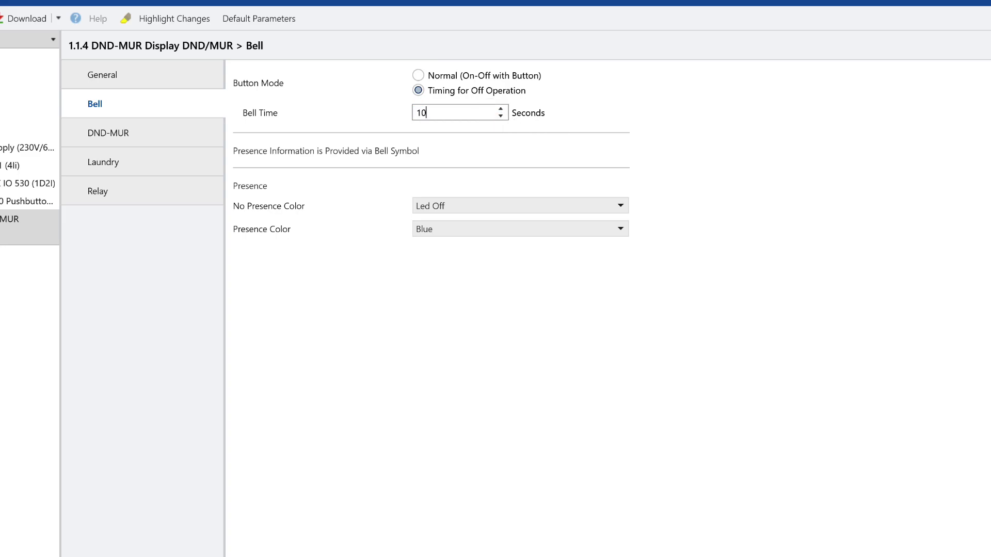
{"action": "left_click", "coordinate": [417, 76]}
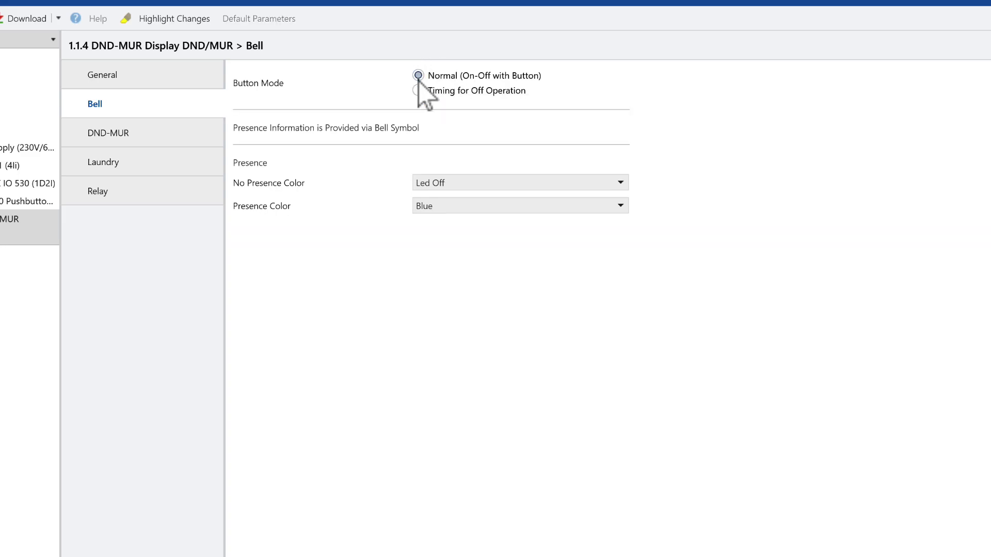
Inspect the No Presence Color and Presence Color options for the display's bell symbol.
{"action": "left_click", "coordinate": [505, 186]}
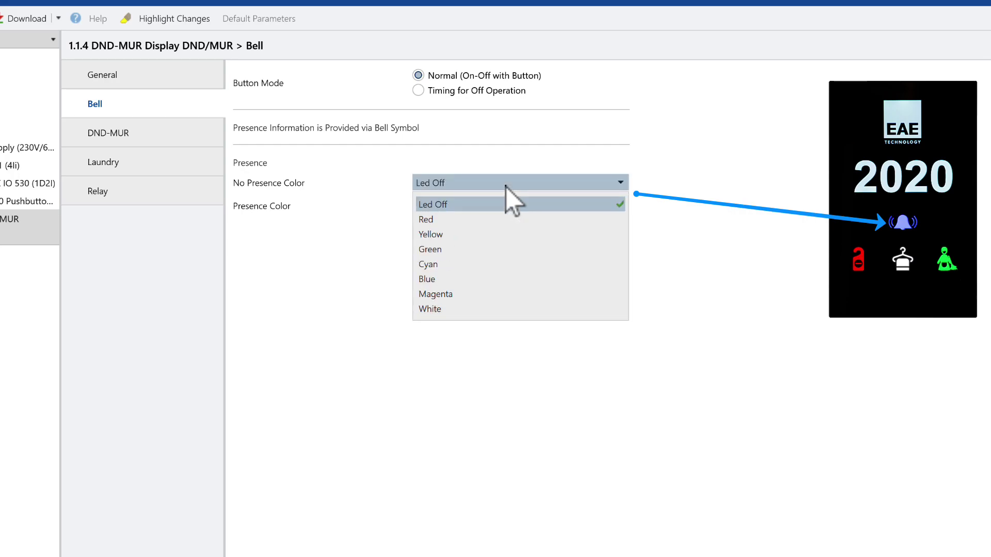
{"action": "left_click", "coordinate": [506, 187]}
{"action": "left_click", "coordinate": [502, 204]}
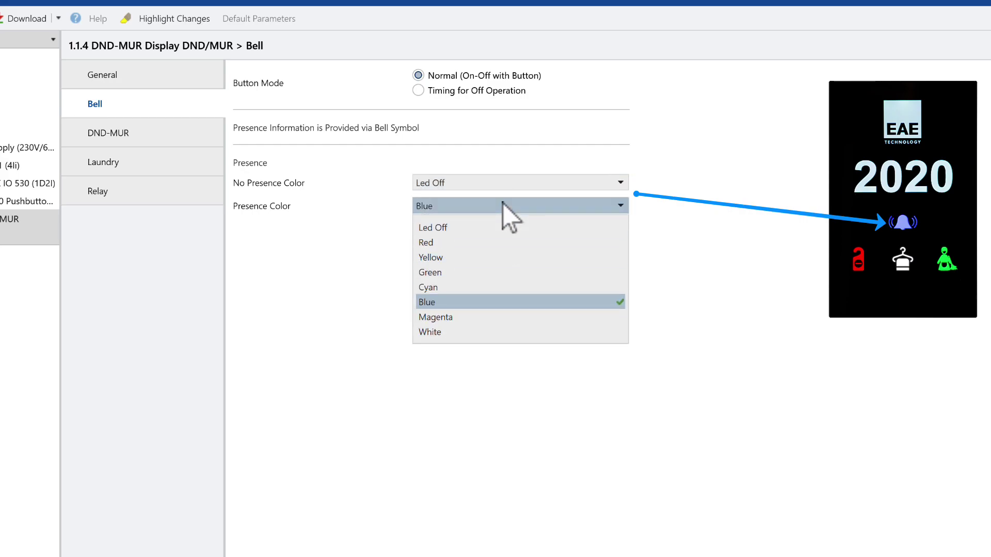
{"action": "left_click", "coordinate": [502, 203]}
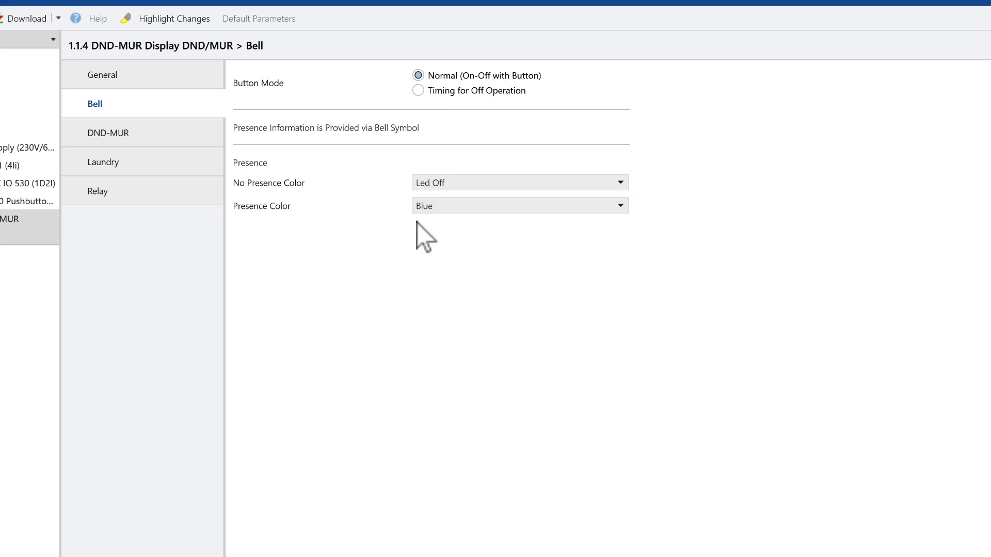
Try enabling the DND-MUR Enumerated Object of the DND-MUR Display and examine the 1-byte Room State group object.
{"action": "left_click", "coordinate": [154, 131]}
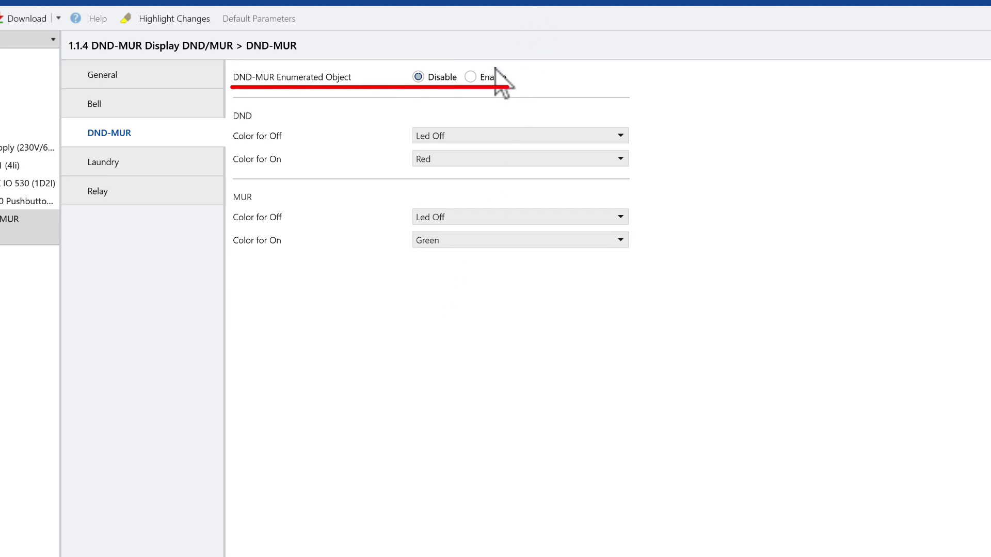
{"action": "left_click", "coordinate": [471, 78]}
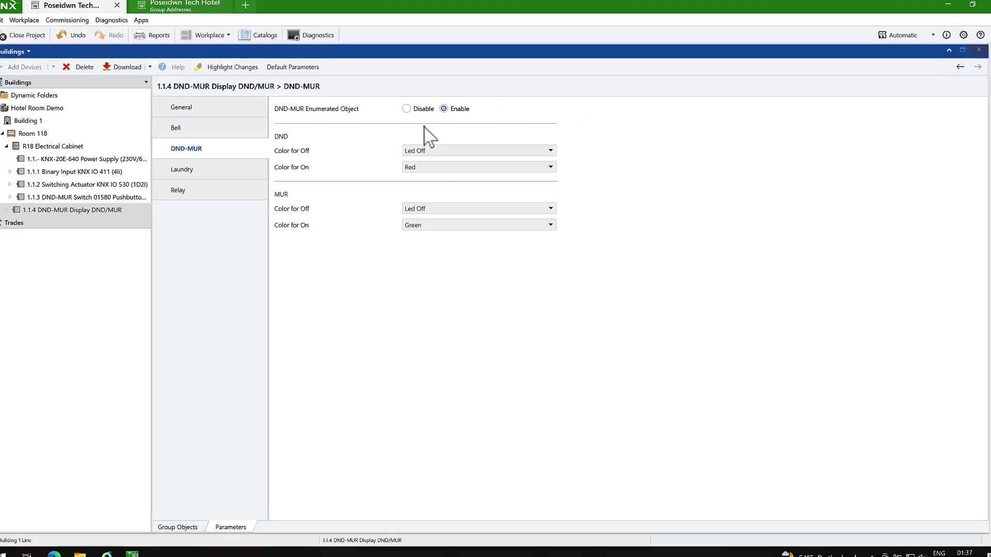
{"action": "left_click", "coordinate": [189, 517]}
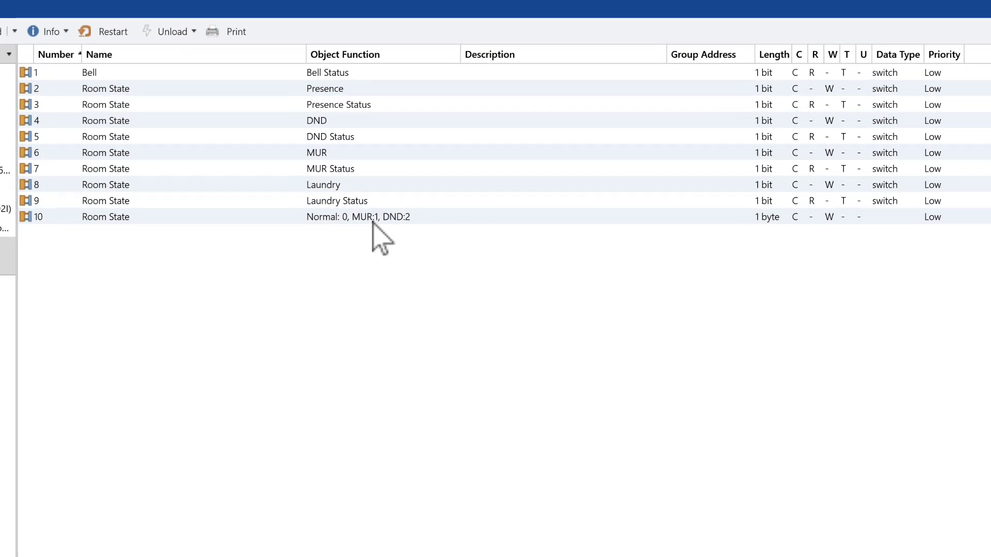
{"action": "left_click", "coordinate": [373, 219]}
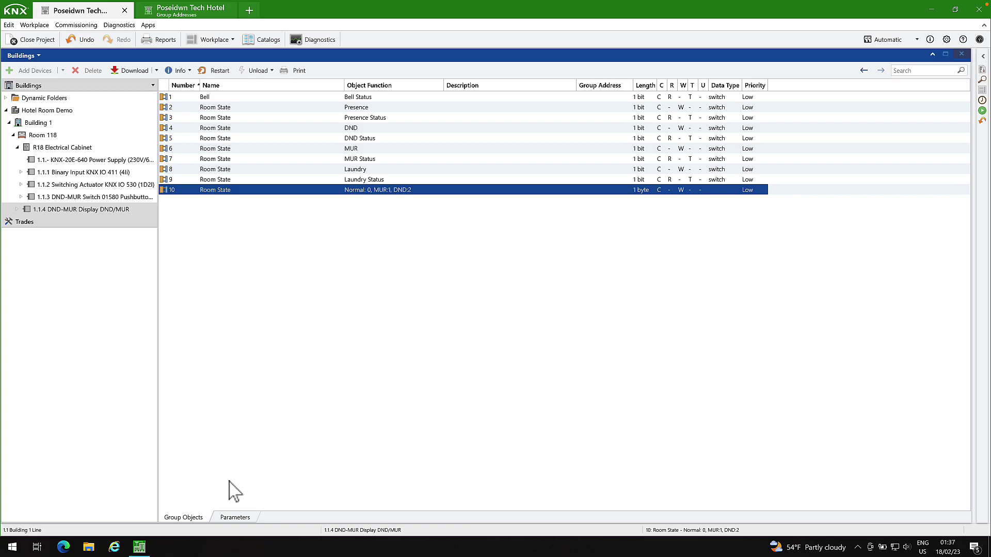
Set the DND-MUR Enumerated Object of the DND-MUR Display back to Disable.
{"action": "left_click", "coordinate": [234, 517]}
{"action": "left_click", "coordinate": [244, 153]}
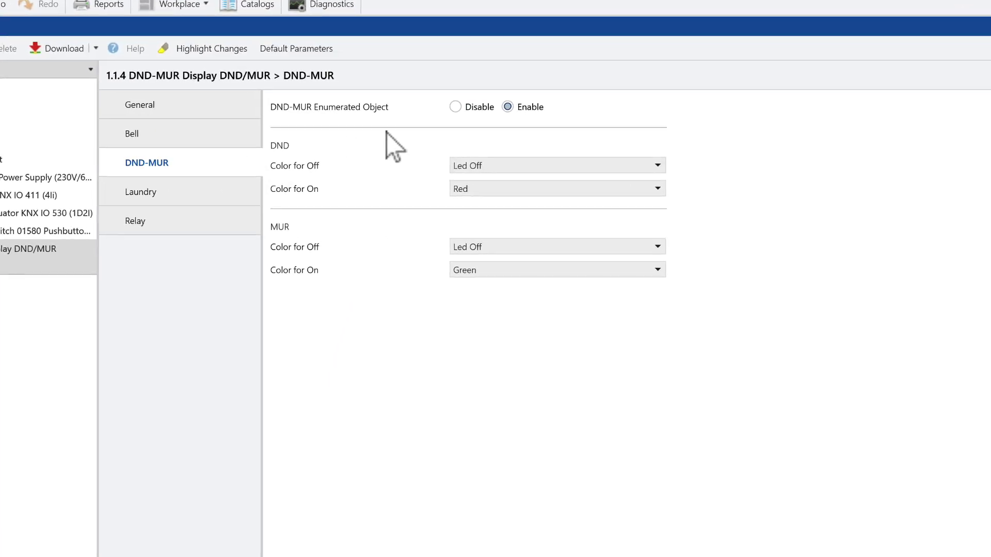
{"action": "left_click", "coordinate": [453, 107]}
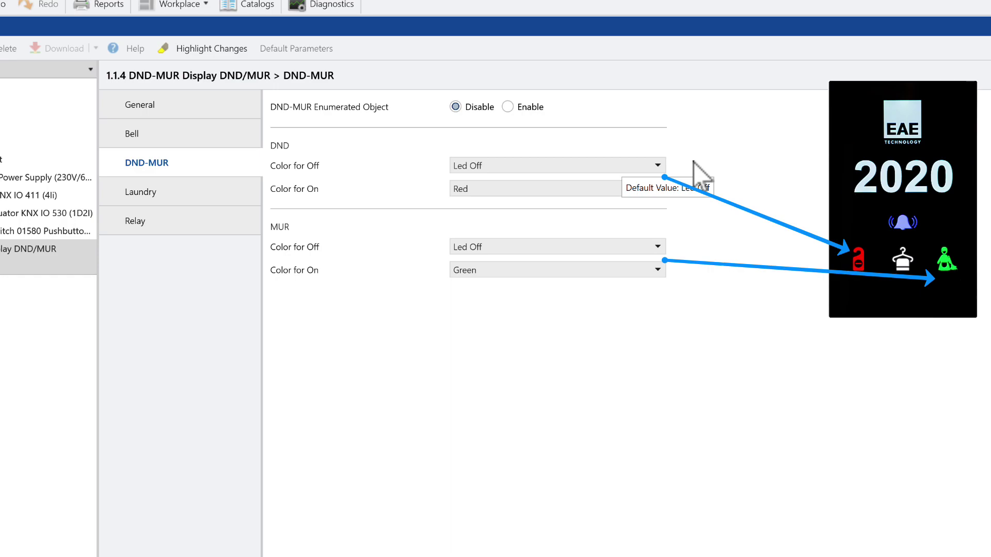
Check the DND Color for Off and Color for On options of the DND-MUR Display.
{"action": "left_click", "coordinate": [644, 172]}
{"action": "left_click", "coordinate": [642, 172]}
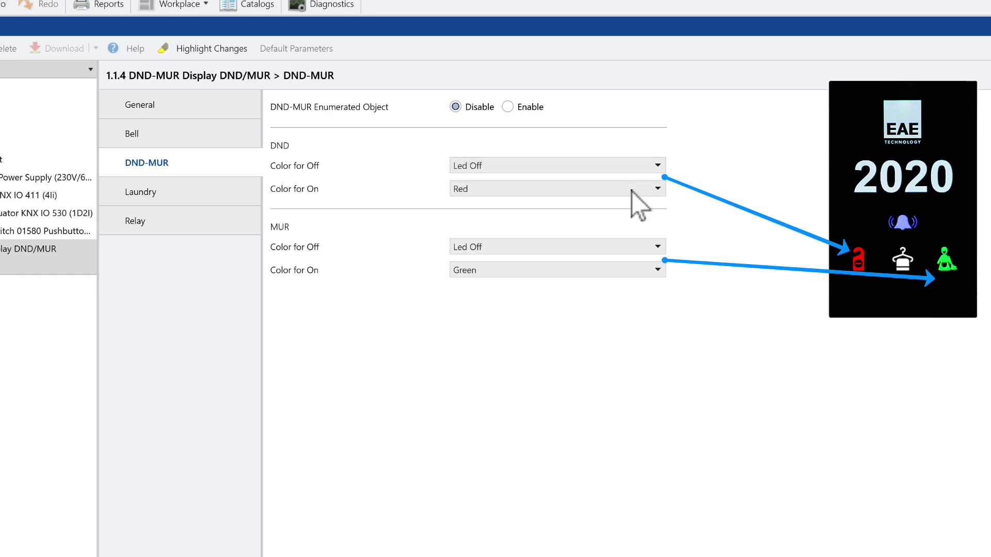
{"action": "left_click", "coordinate": [630, 191]}
{"action": "left_click", "coordinate": [630, 191]}
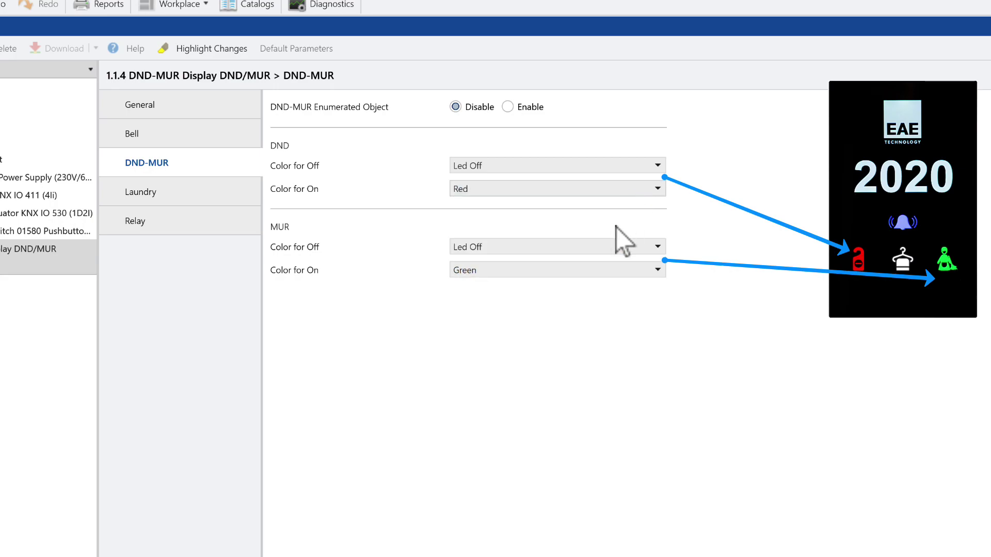
Check the MUR Color for Off and Color for On options of the DND-MUR Display.
{"action": "left_click", "coordinate": [606, 249]}
{"action": "left_click", "coordinate": [606, 249]}
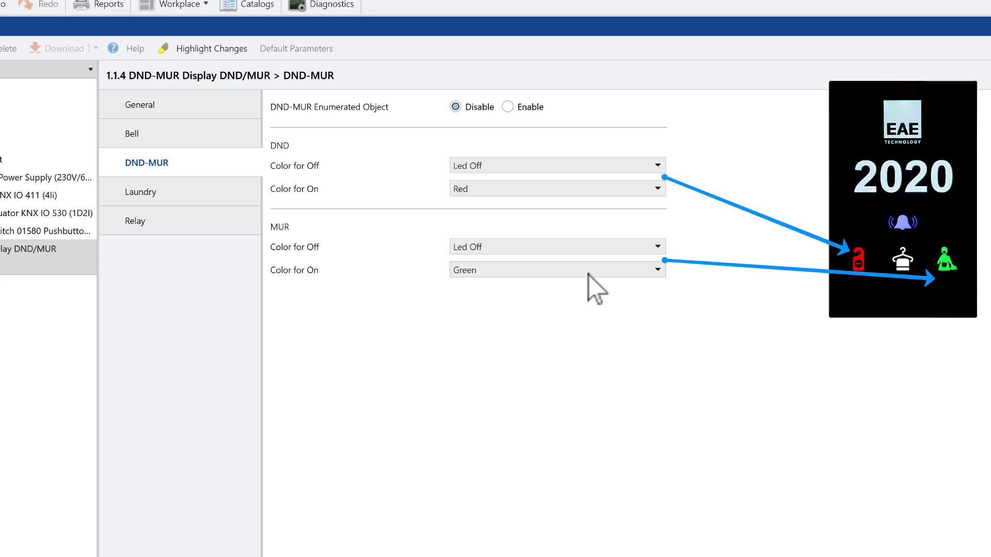
{"action": "left_click", "coordinate": [587, 273]}
{"action": "left_click", "coordinate": [587, 273]}
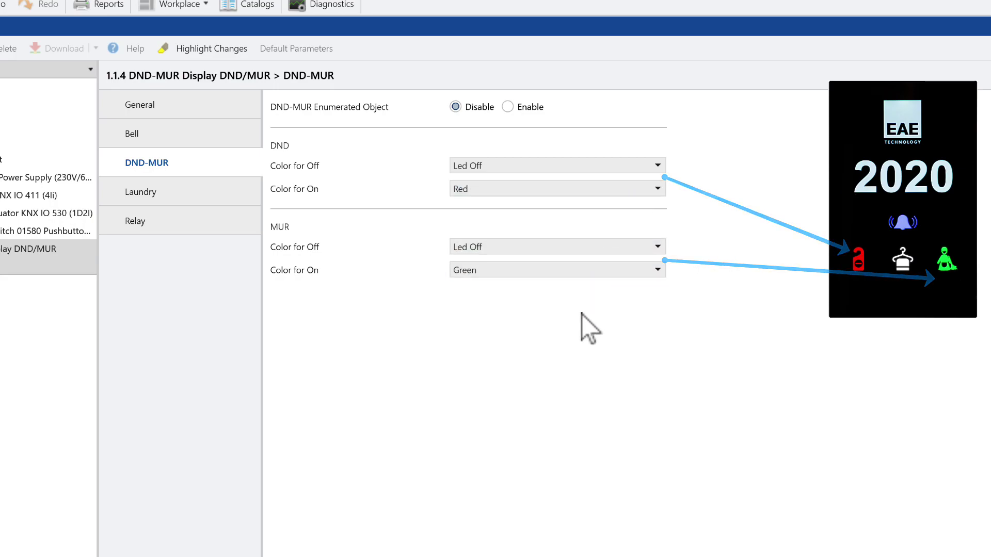
Set the Laundry Color for On of the DND-MUR Display to Led Off.
{"action": "left_click", "coordinate": [172, 199]}
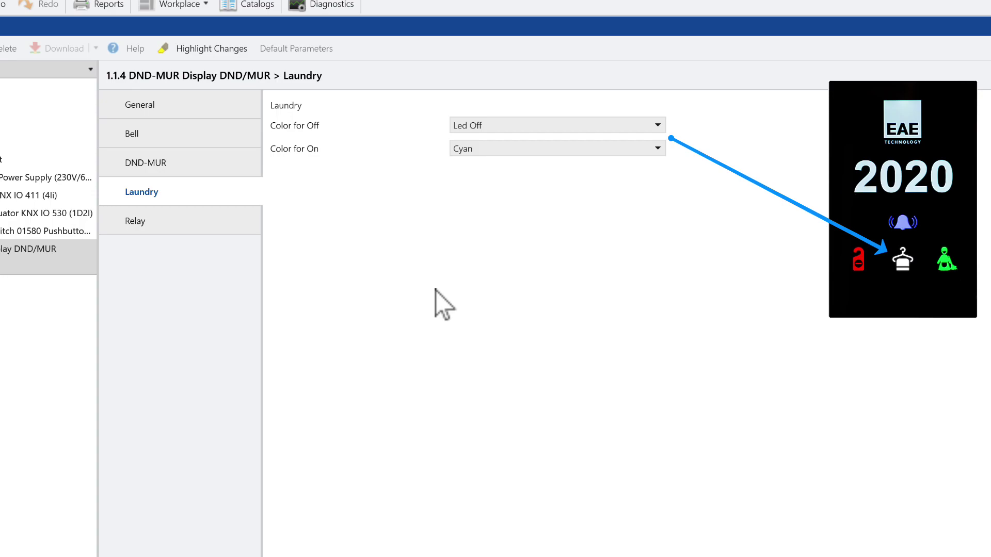
{"action": "left_click", "coordinate": [485, 145]}
{"action": "left_click", "coordinate": [486, 168]}
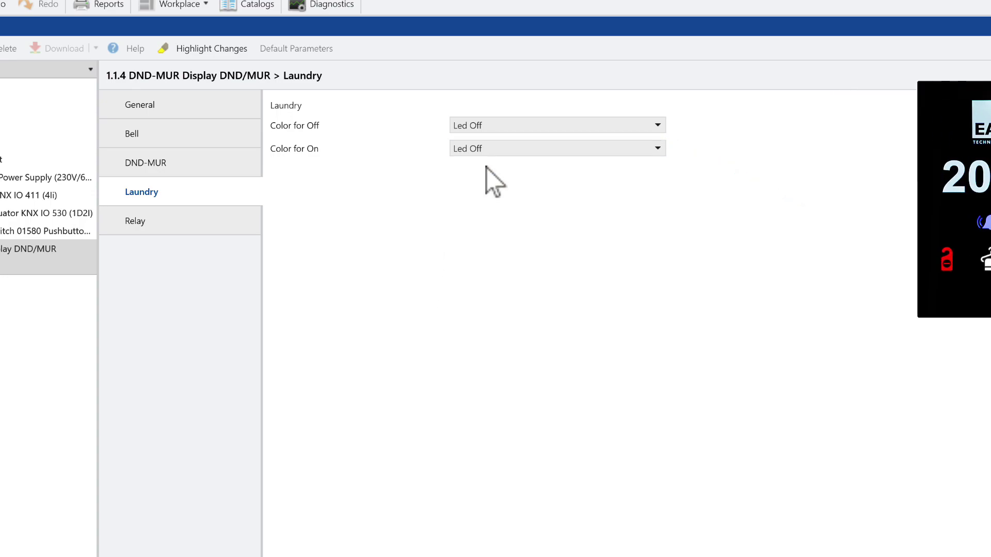
Set the Relay 1 function of the DND-MUR Display to Disable.
{"action": "left_click", "coordinate": [212, 225]}
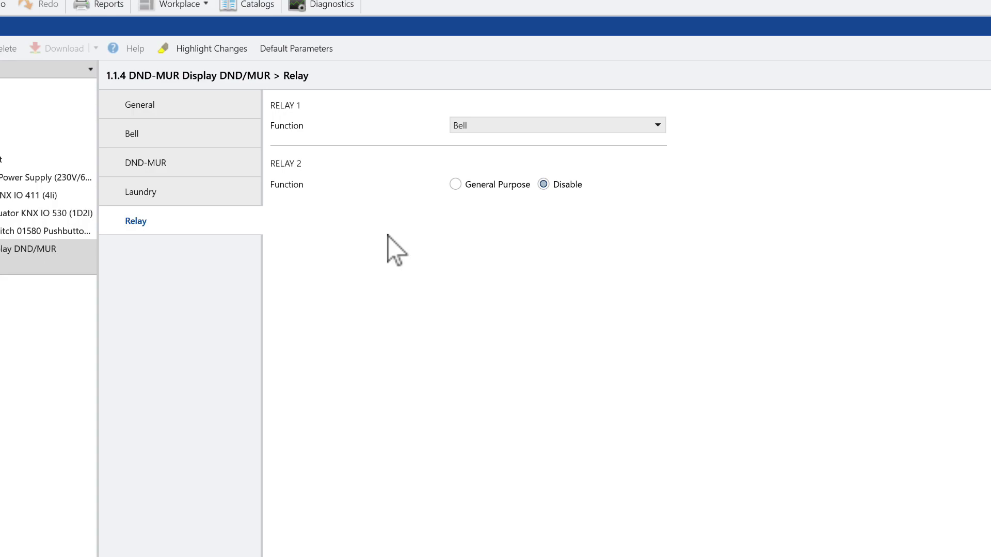
{"action": "left_click", "coordinate": [476, 129]}
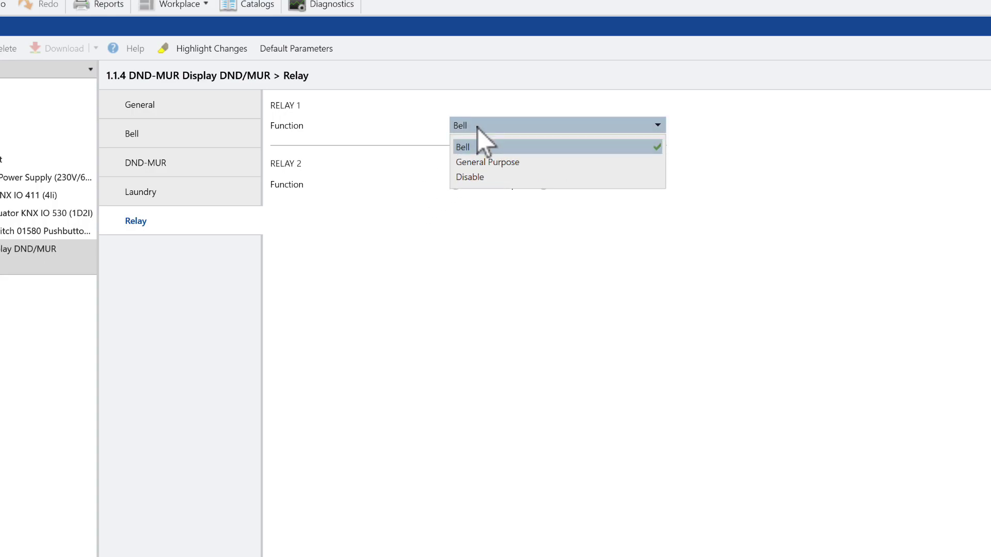
{"action": "left_click", "coordinate": [478, 175]}
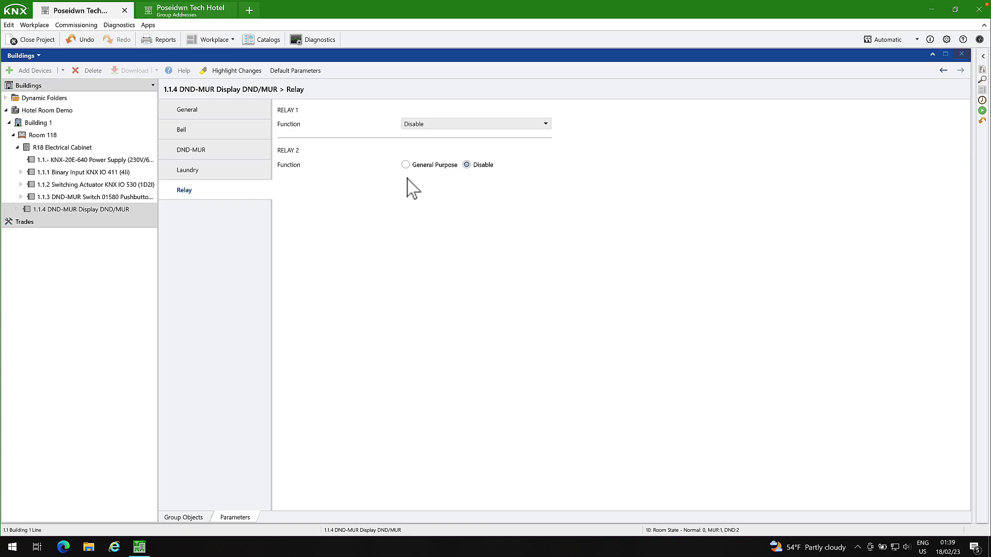
Show the display's group objects together with the group addresses of 0/0 Rooms Indicators in Building 1.
{"action": "left_click", "coordinate": [186, 517]}
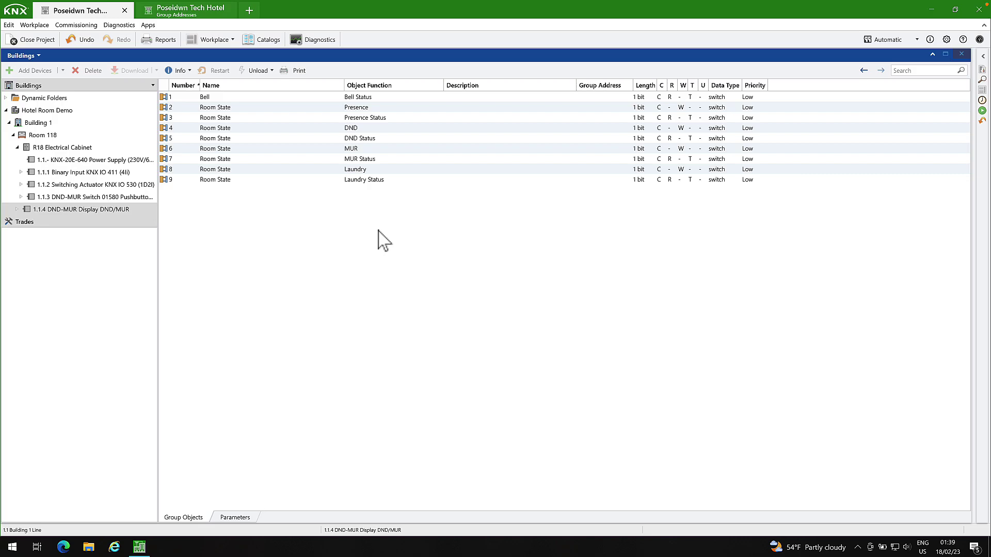
{"action": "left_click", "coordinate": [221, 41]}
{"action": "mouse_move", "coordinate": [240, 88]}
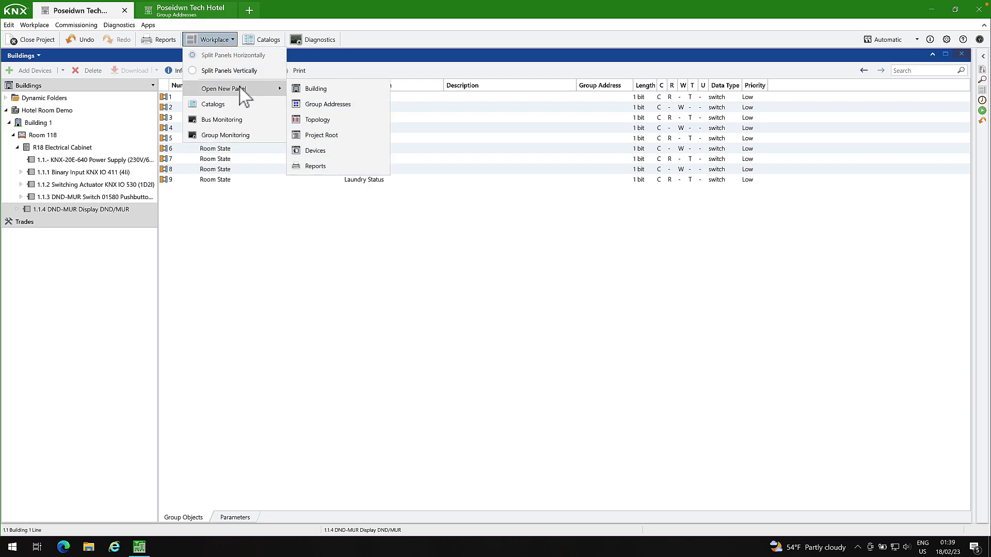
{"action": "left_click", "coordinate": [321, 102]}
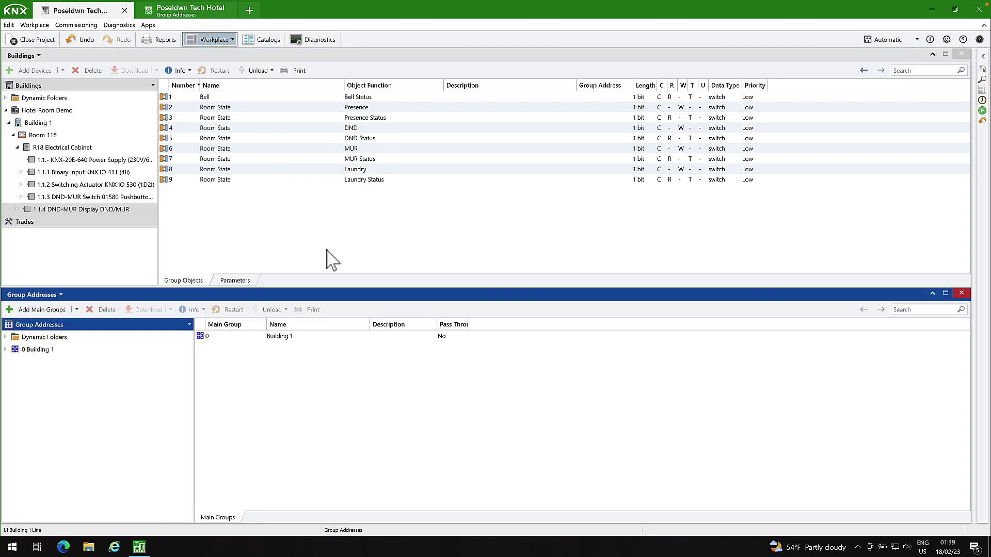
{"action": "left_click", "coordinate": [6, 349]}
{"action": "left_click", "coordinate": [40, 362]}
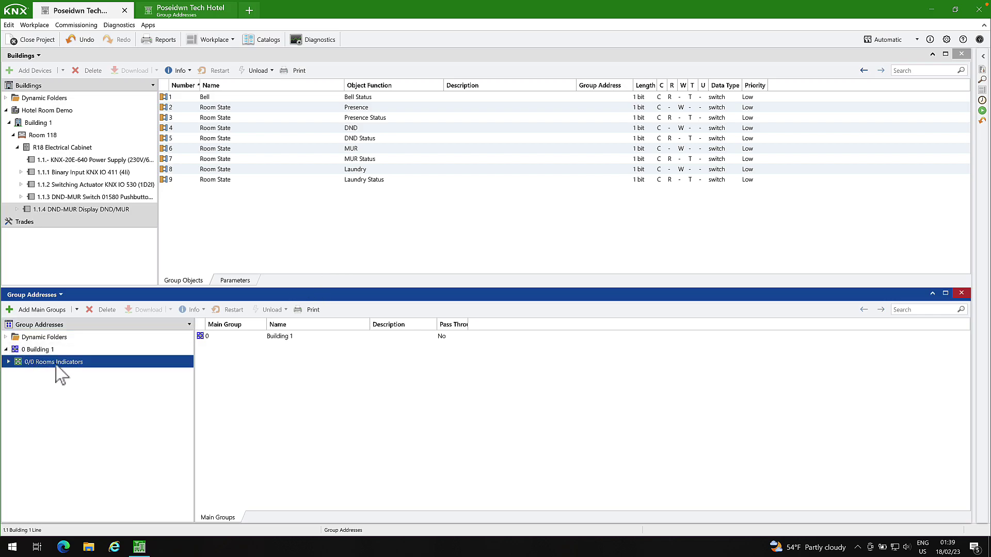
Link DoorBell_R118, Presence_R18 and Presence_R18_Status to the display's Bell Status, Presence and Presence Status objects.
{"action": "left_click", "coordinate": [288, 338]}
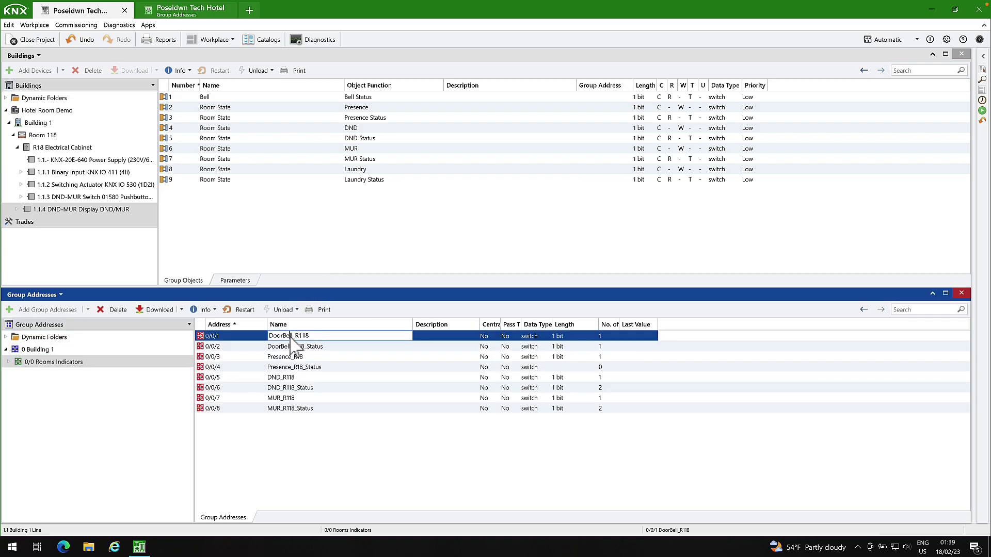
{"action": "left_click_drag", "start_coordinate": [291, 338], "coordinate": [399, 100]}
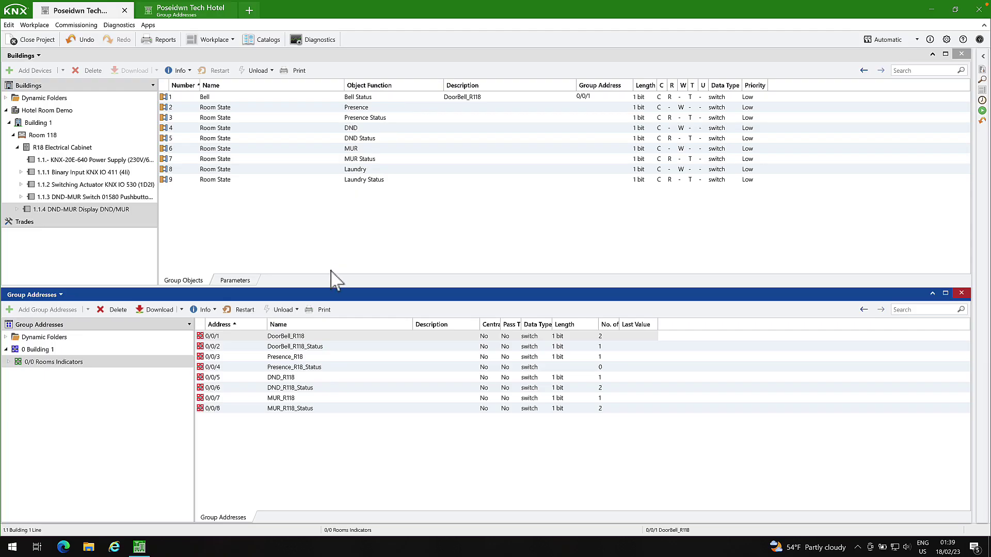
{"action": "left_click", "coordinate": [317, 357]}
{"action": "left_click_drag", "start_coordinate": [317, 358], "coordinate": [403, 109]}
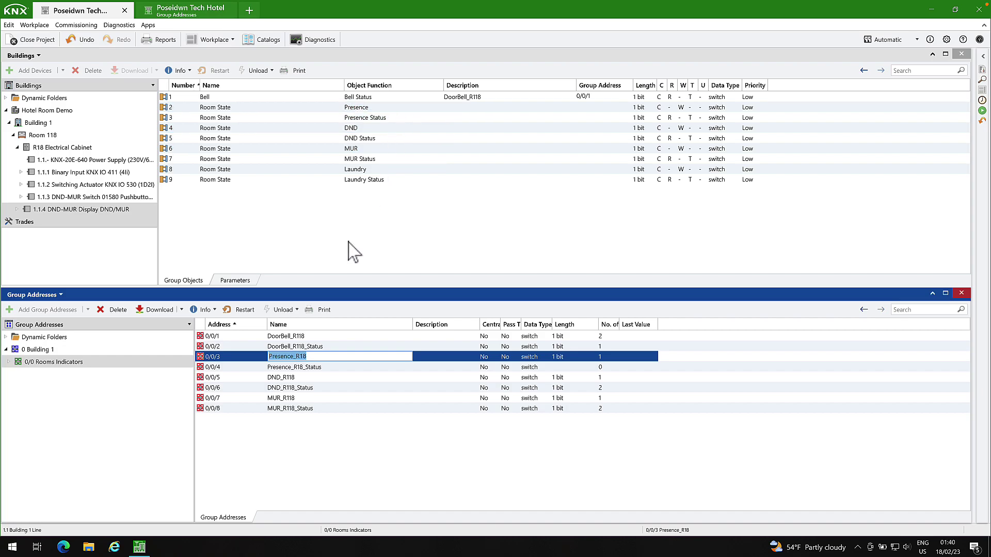
{"action": "left_click", "coordinate": [324, 367]}
{"action": "left_click_drag", "start_coordinate": [407, 198], "coordinate": [443, 120]}
Link DND_R118, DND_R118_Status, MUR_R118 and MUR_R118_Status to the display's matching DND and MUR objects, and close the group addresses view.
{"action": "left_click_drag", "start_coordinate": [319, 380], "coordinate": [443, 129]}
{"action": "left_click_drag", "start_coordinate": [325, 389], "coordinate": [436, 138]}
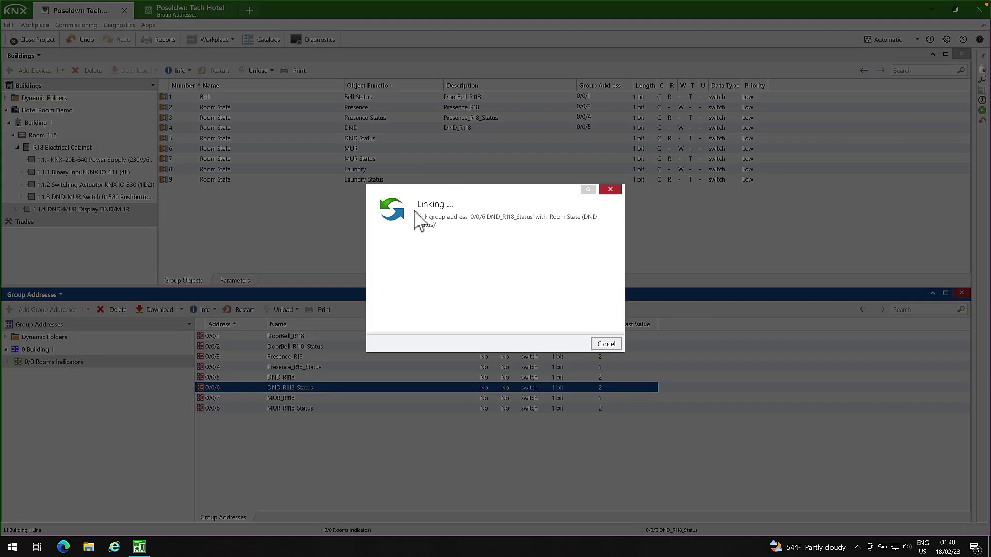
{"action": "left_click_drag", "start_coordinate": [326, 398], "coordinate": [447, 150]}
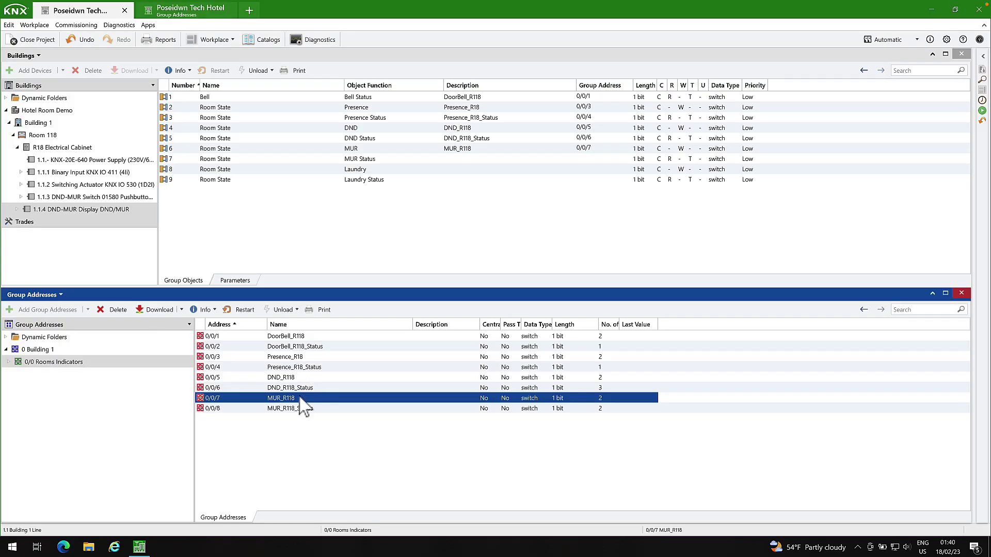
{"action": "left_click_drag", "start_coordinate": [311, 408], "coordinate": [443, 162]}
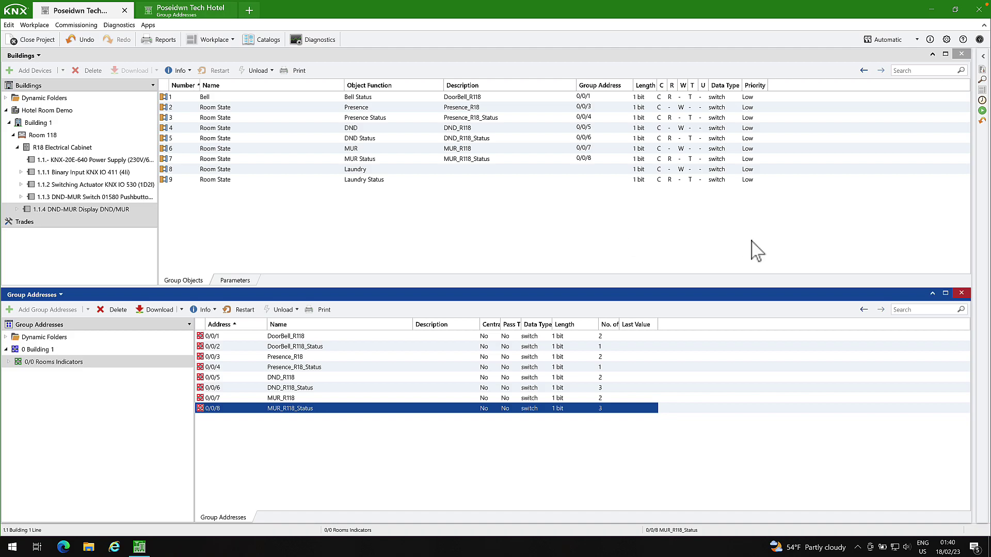
{"action": "left_click", "coordinate": [961, 293]}
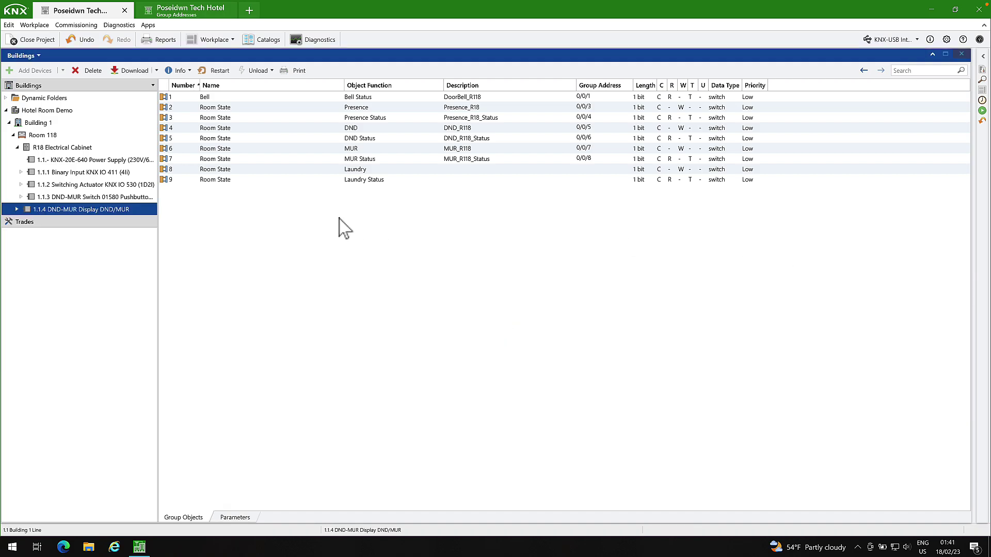
Start a Download All to the 1.1.4 DND-MUR Display from the Room 118 device list.
{"action": "left_click", "coordinate": [44, 135]}
{"action": "left_click", "coordinate": [471, 140]}
{"action": "right_click", "coordinate": [462, 140]}
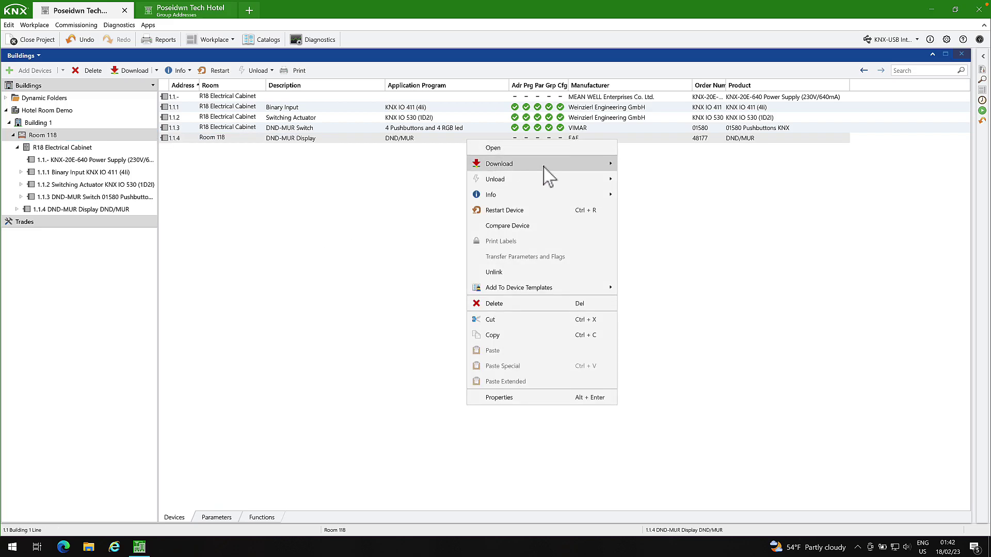
{"action": "mouse_move", "coordinate": [542, 173]}
{"action": "left_click", "coordinate": [645, 165]}
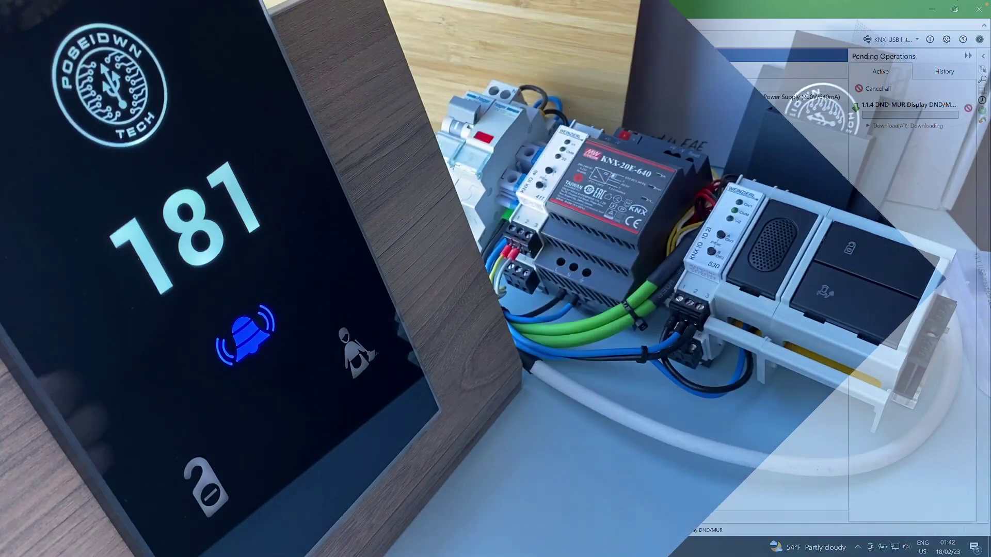